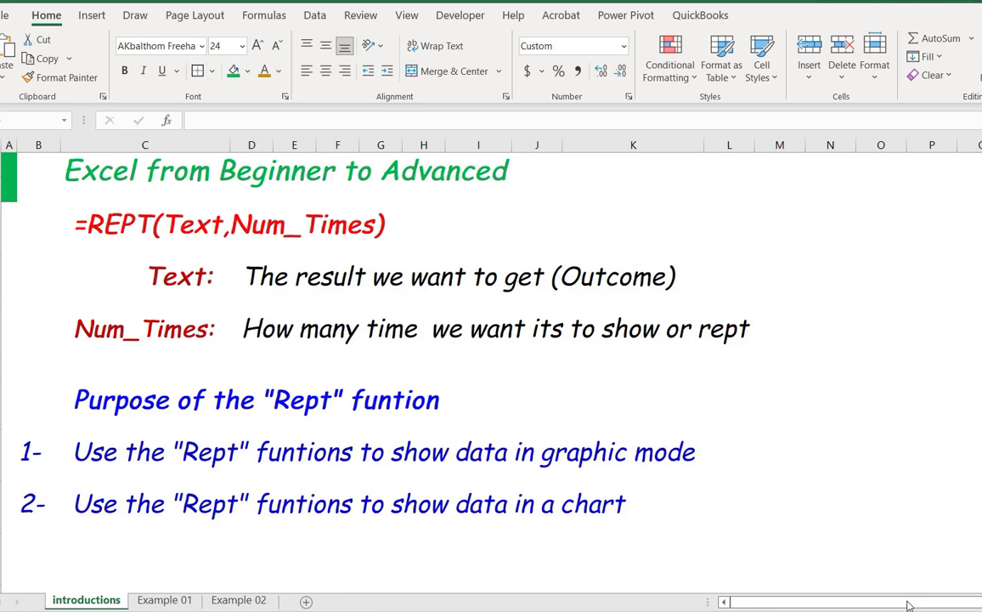
- Review the REPT syntax, Text and Num_Times notes and the graphic-mode and chart lines, then go to Example 01
left_click(103, 230)
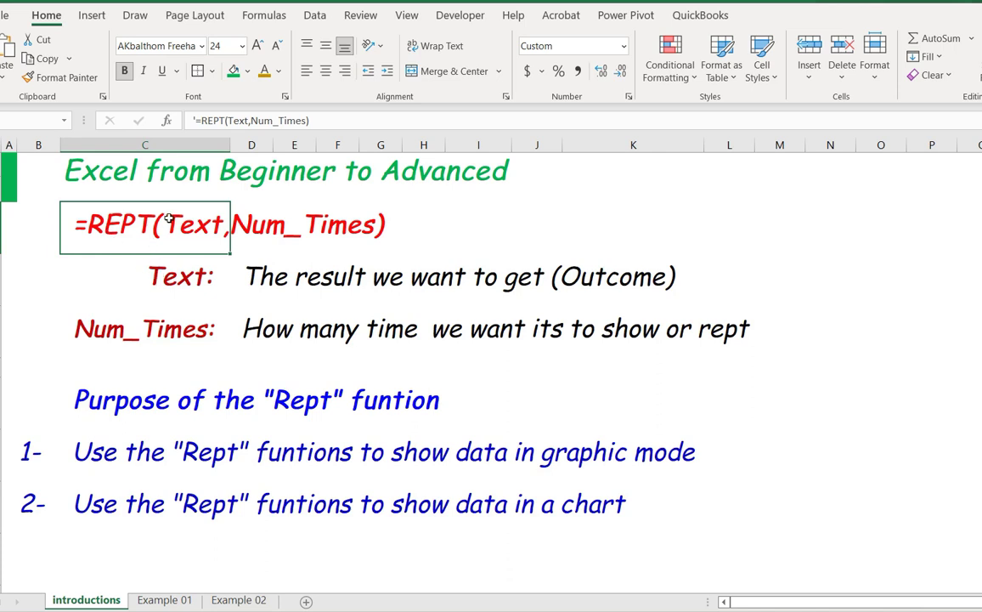
left_click(209, 267)
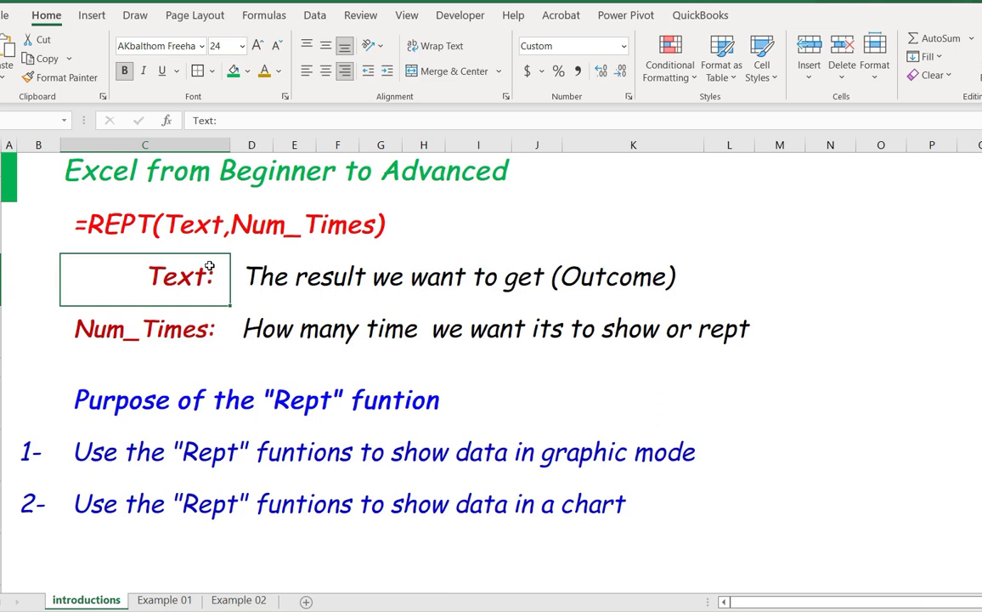
left_click(168, 309)
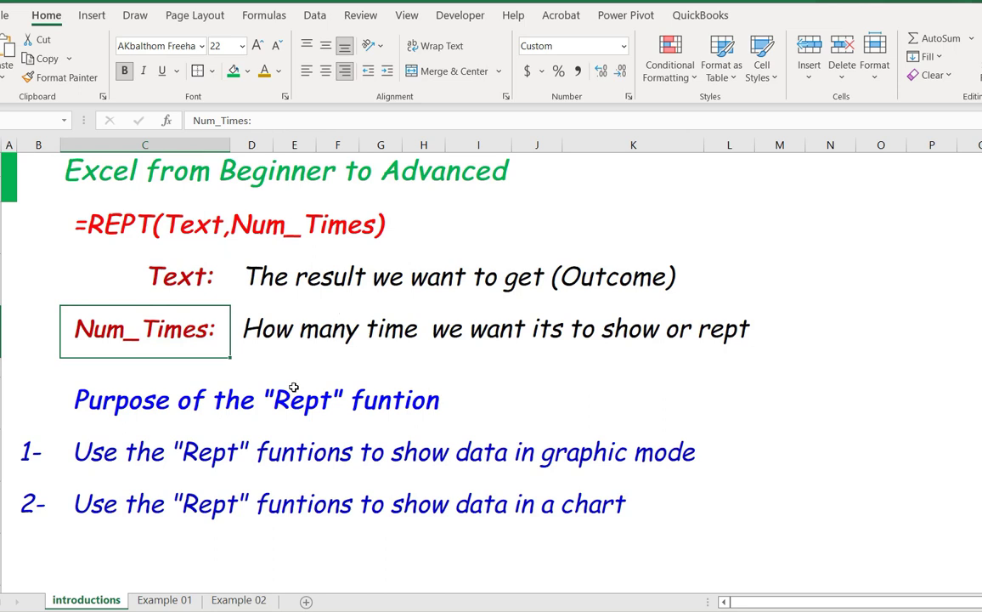
left_click(531, 373)
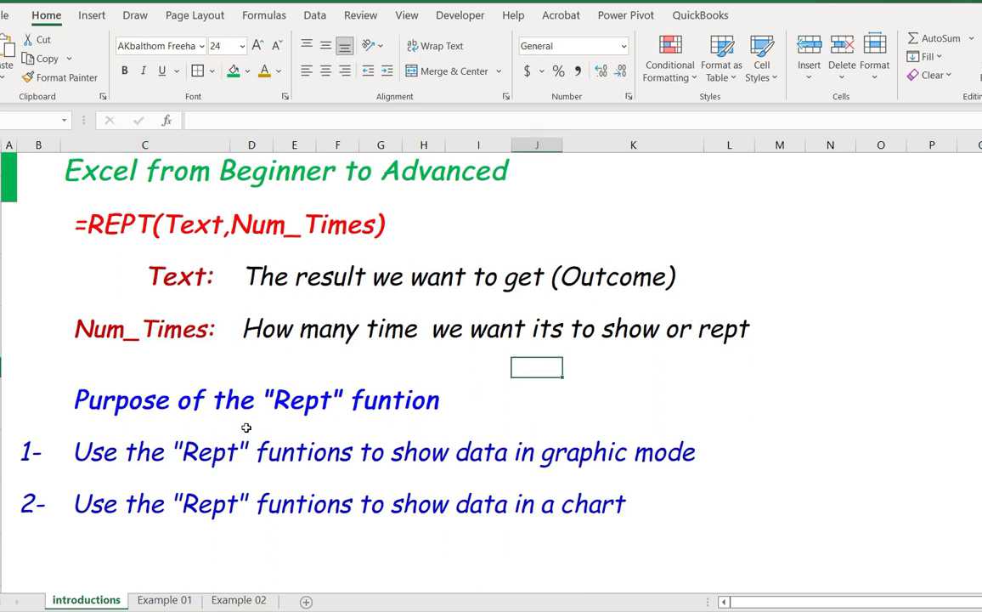
left_click(583, 457)
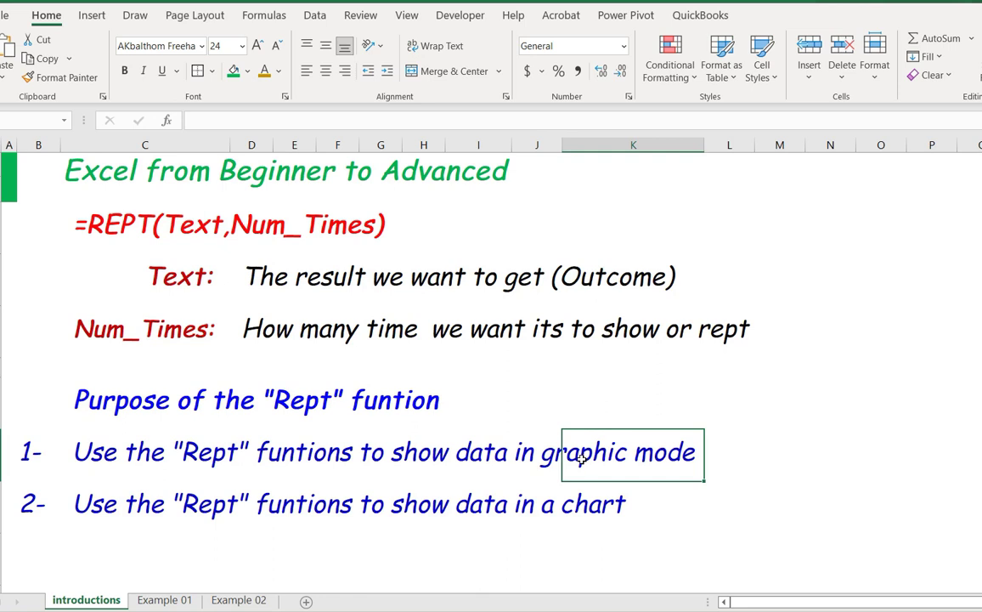
left_click(575, 510)
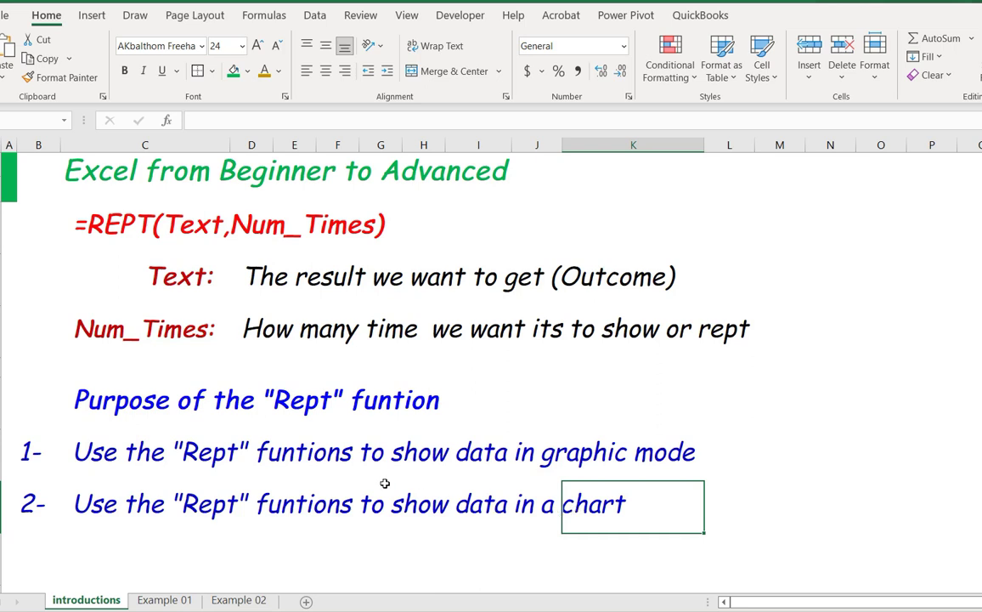
left_click(164, 600)
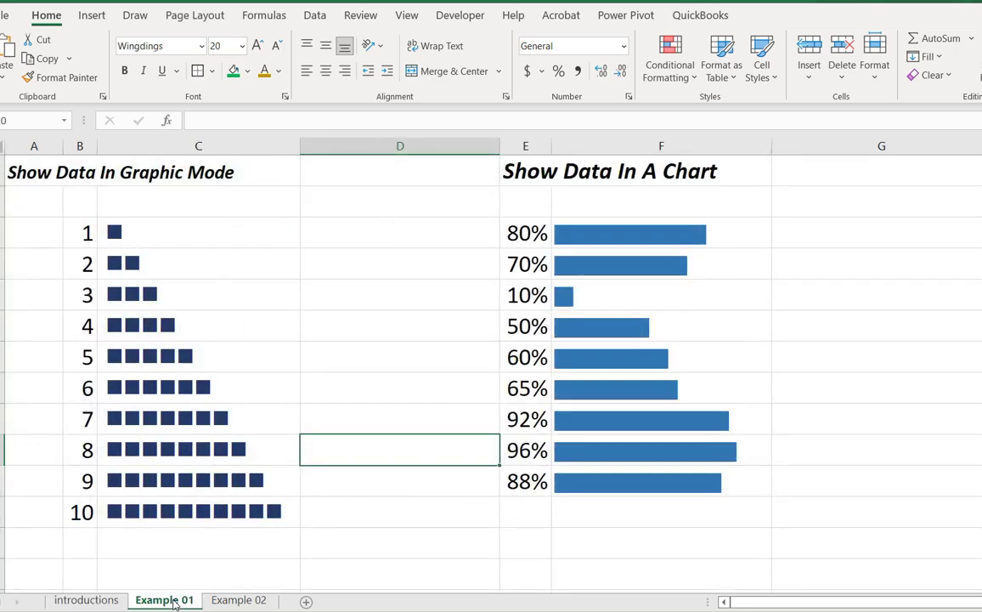
- Set the font of column D to Times New Roman
left_click(17, 170)
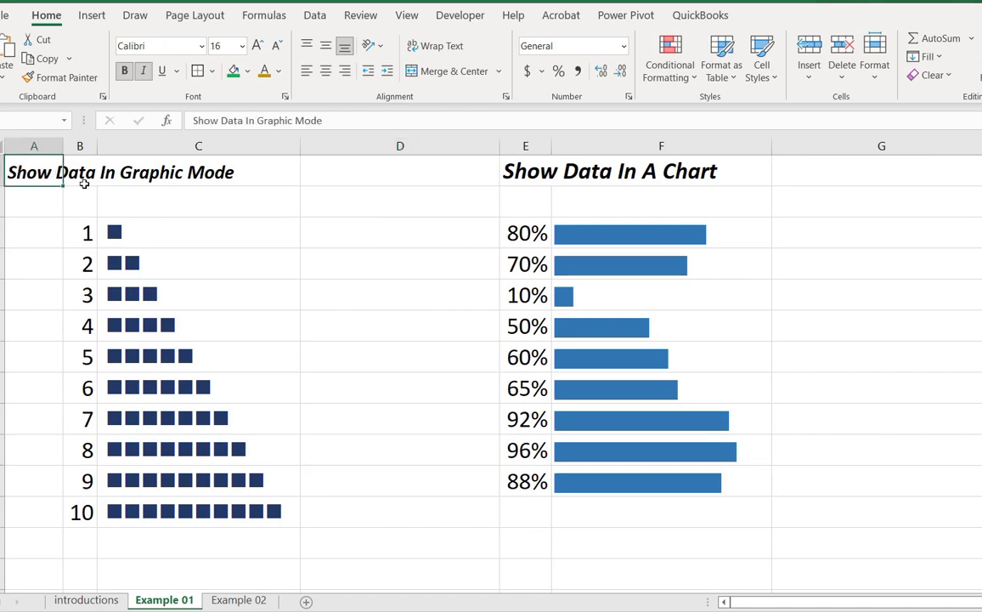
left_click(342, 241)
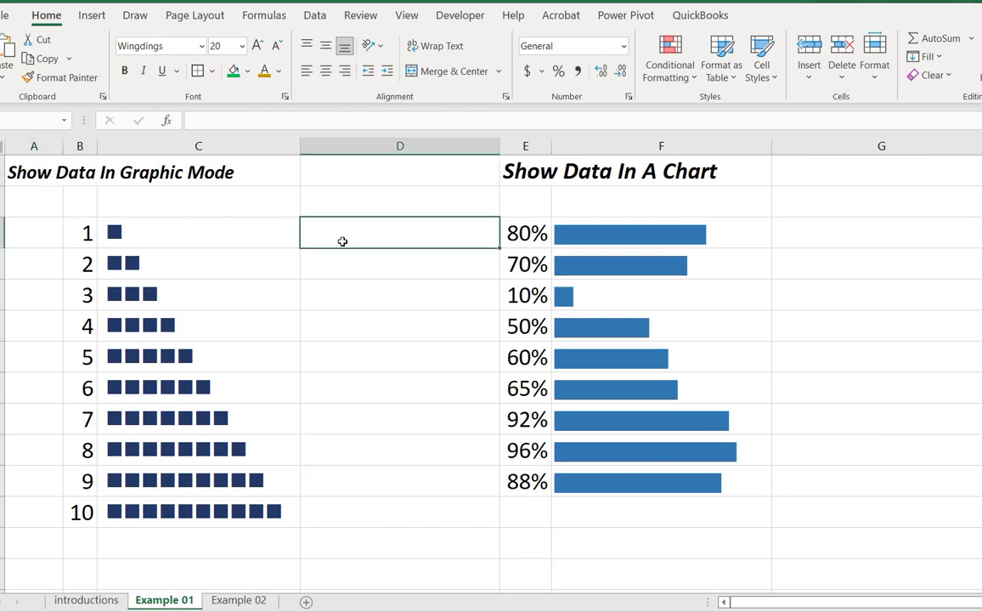
type("=r")
key("BackSpace")
key("BackSpace")
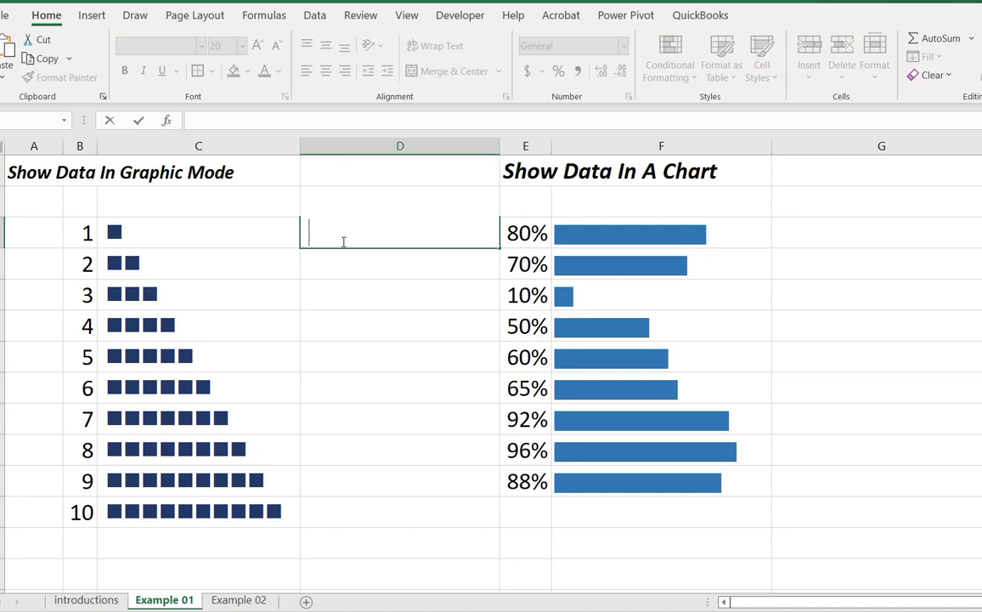
key("Escape")
left_click(344, 326)
left_click(370, 146)
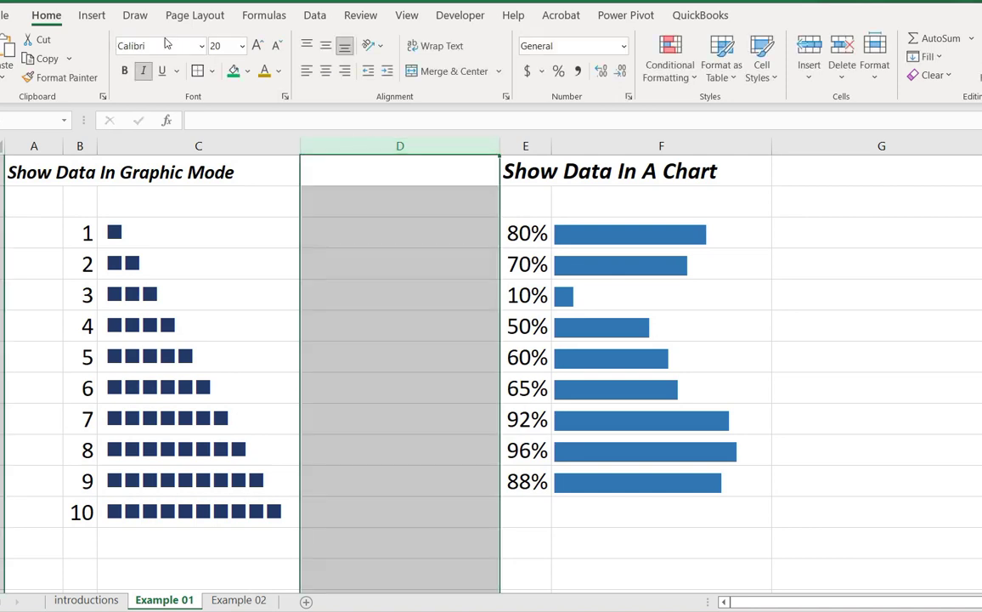
left_click(183, 46)
type("Times New Roman")
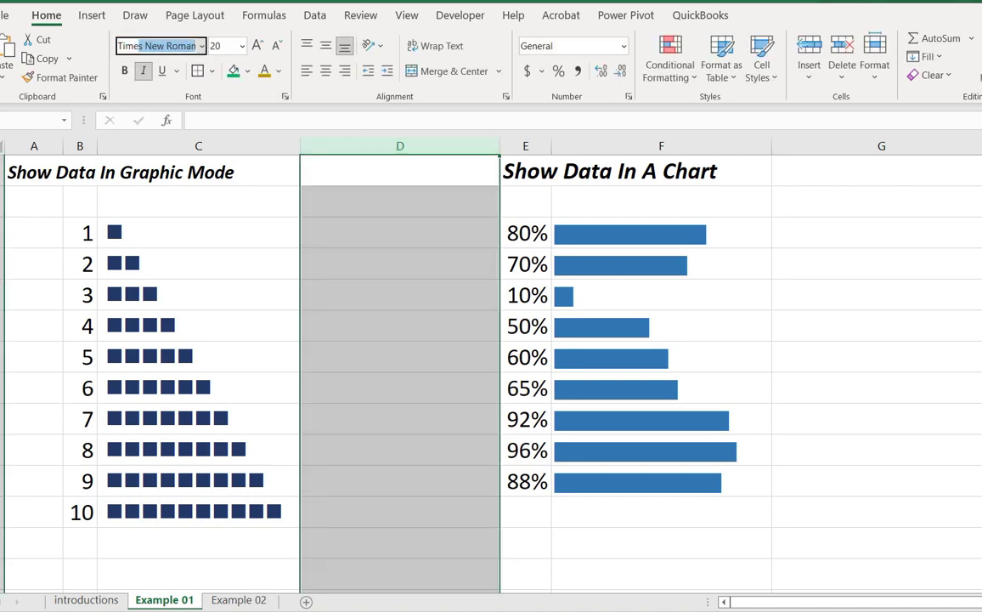
key("Return")
- Enter =REPT("n",B3) in D3 beside the value 1
left_click(350, 243)
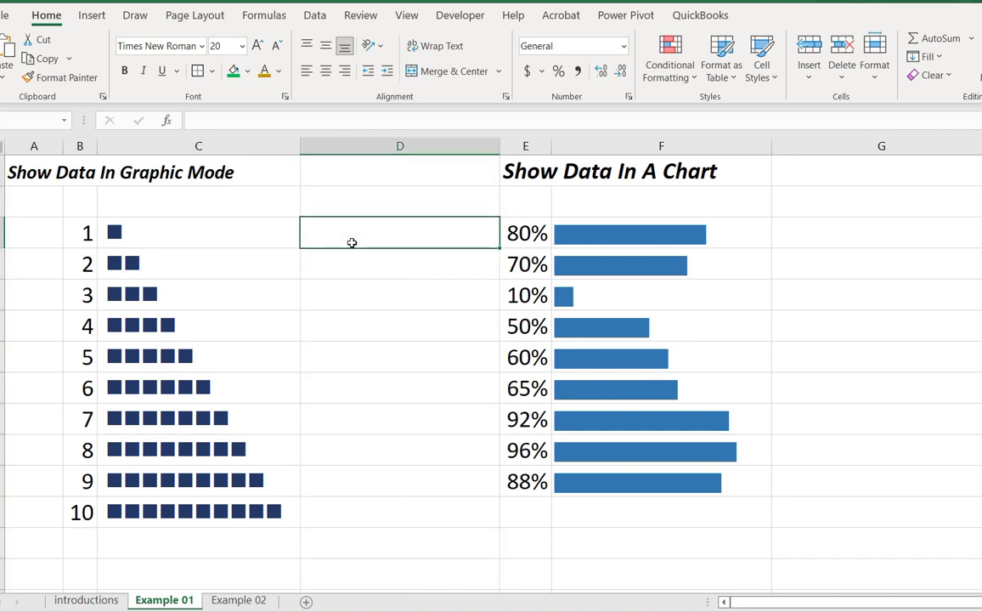
type("=rep")
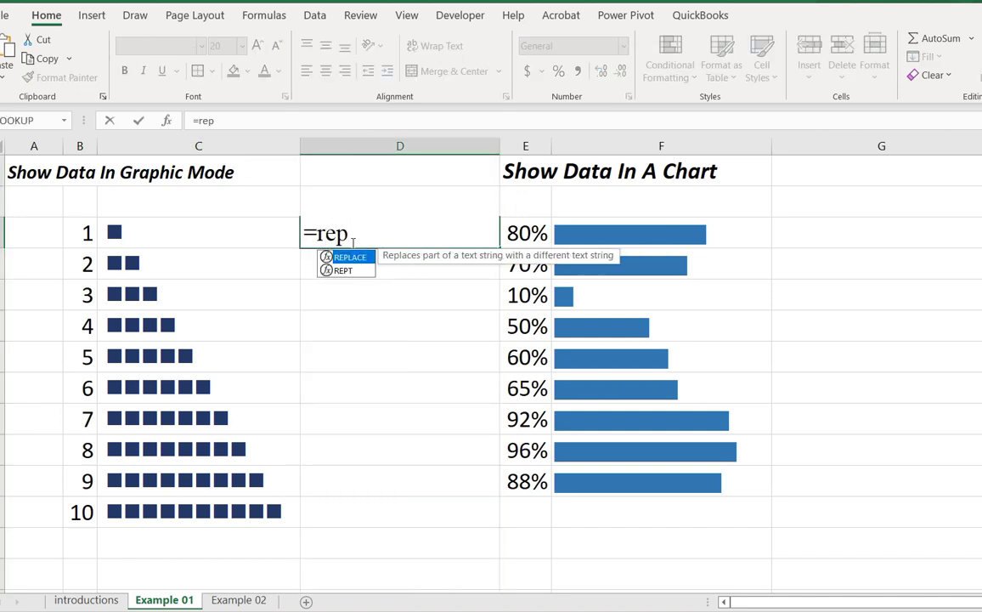
type("t(")
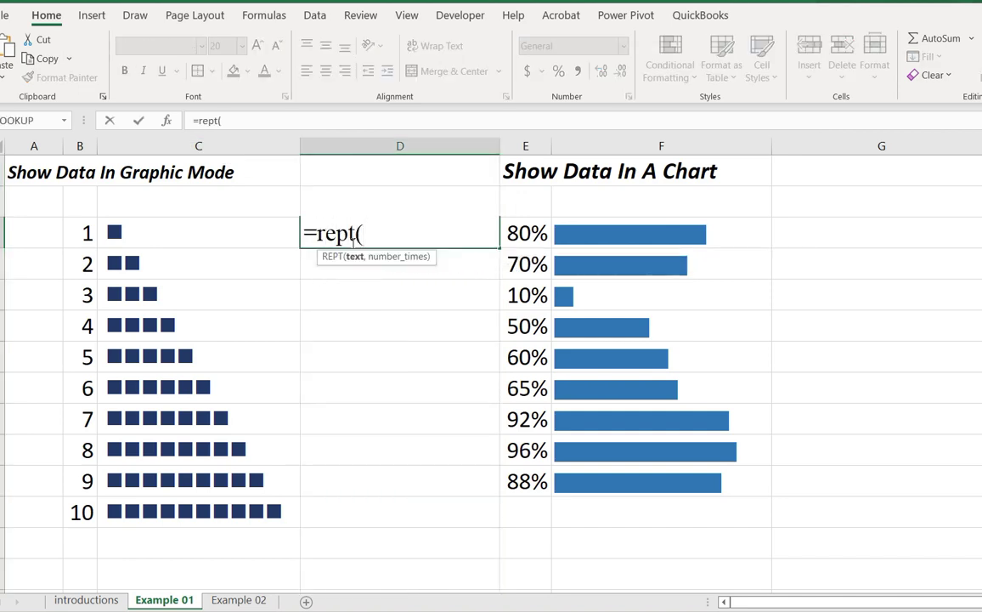
type("\"n\",")
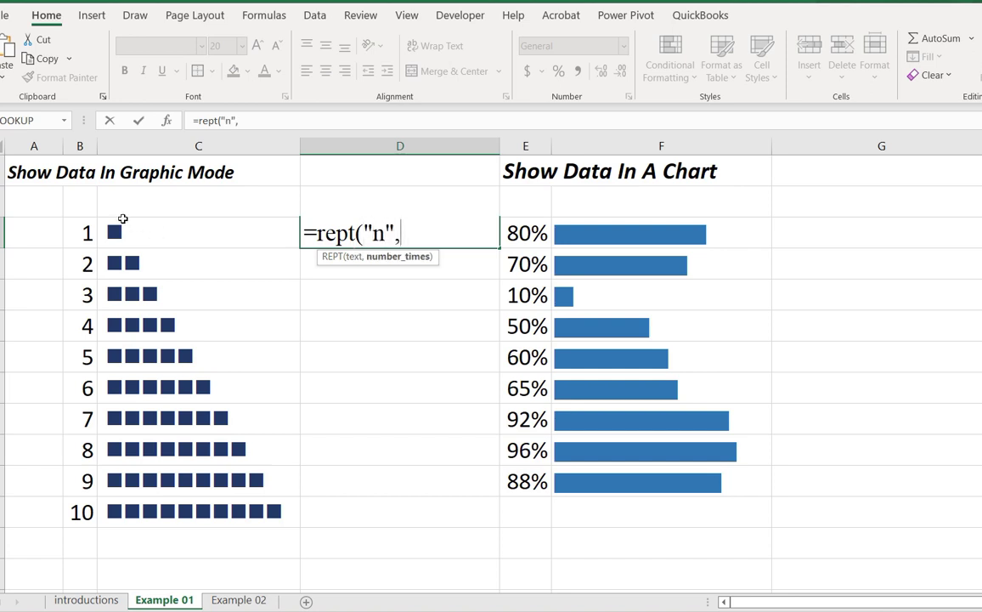
left_click(84, 231)
key("Return")
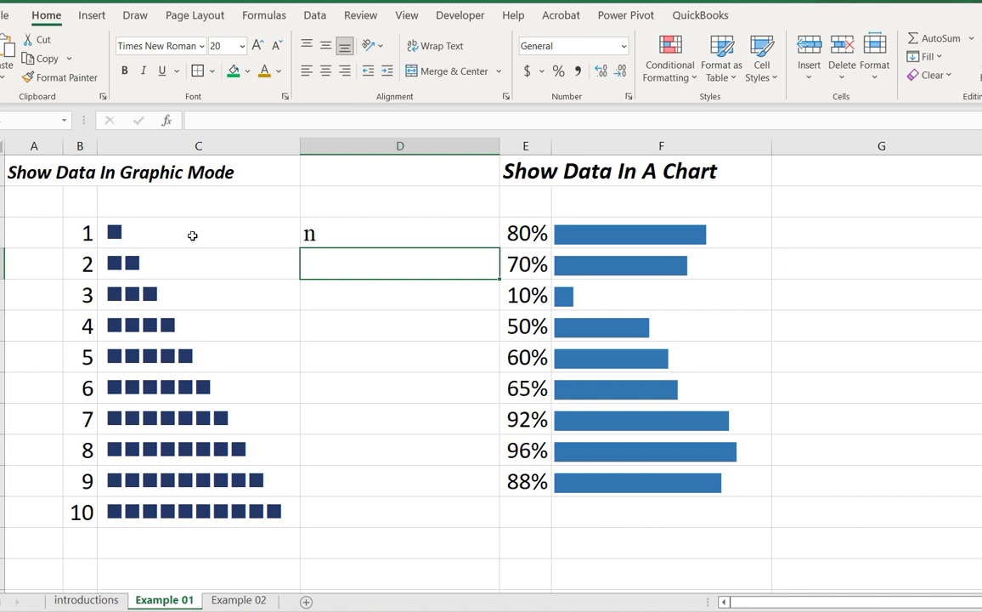
left_click(344, 225)
- Fill the REPT formula in D3 down to the row with value 10
double_click(499, 248)
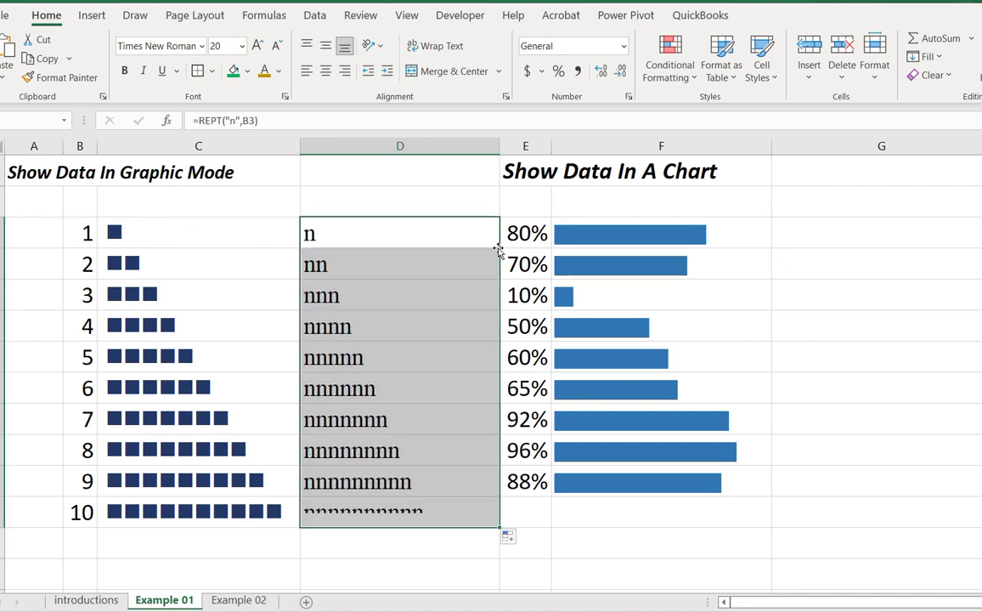
key("ctrl+f")
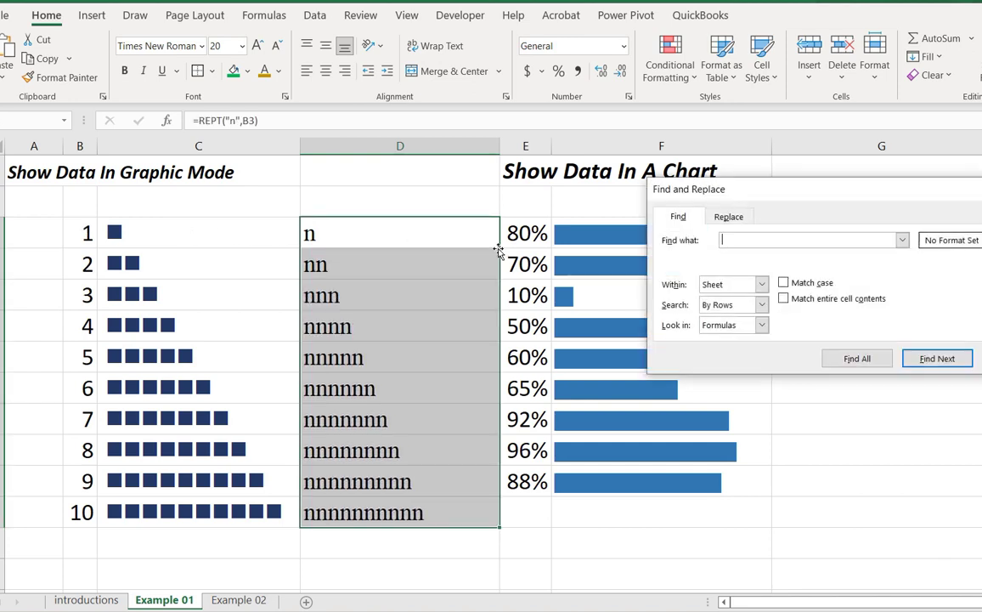
key("Escape")
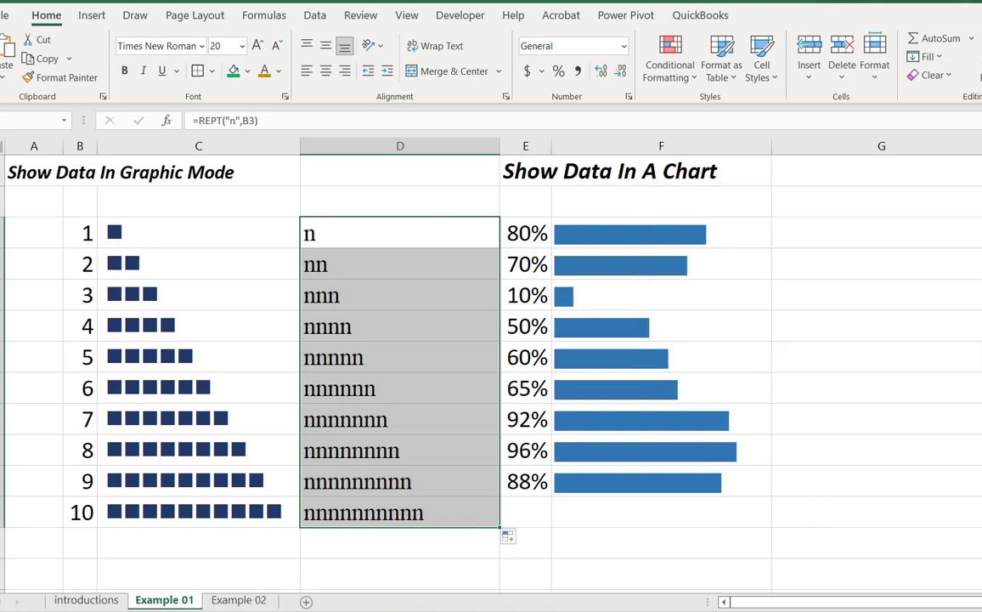
- Format the filled cells in Wingdings so they display square bars
key("ctrl+1")
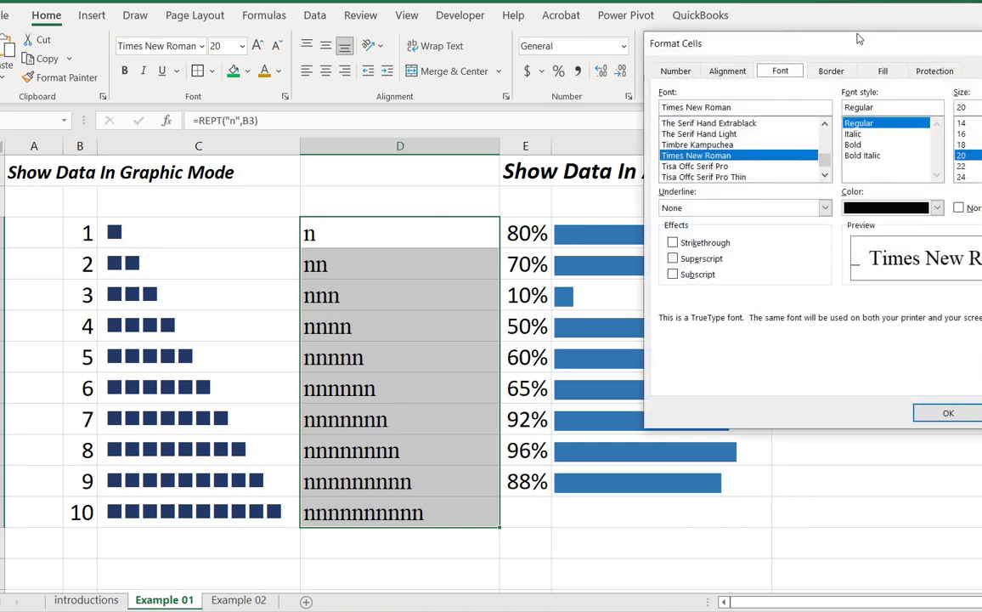
left_click_drag(698, 43, 493, 133)
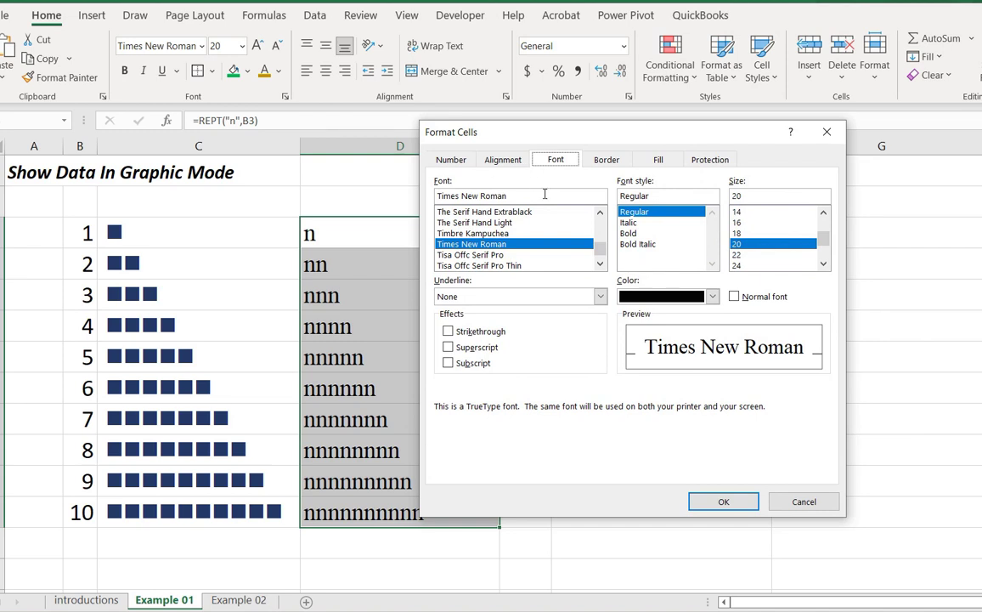
key("Tab")
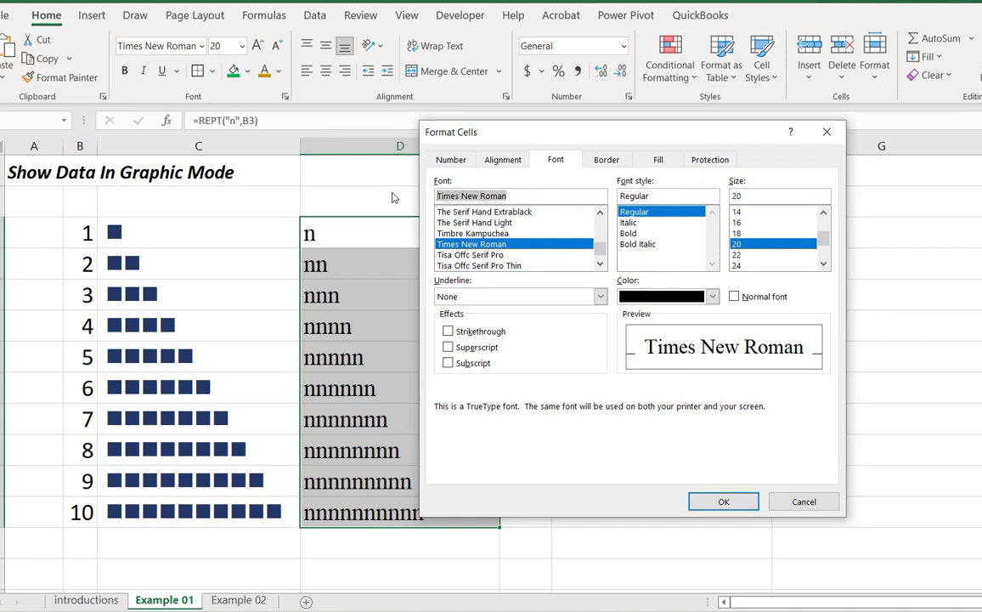
type("wing")
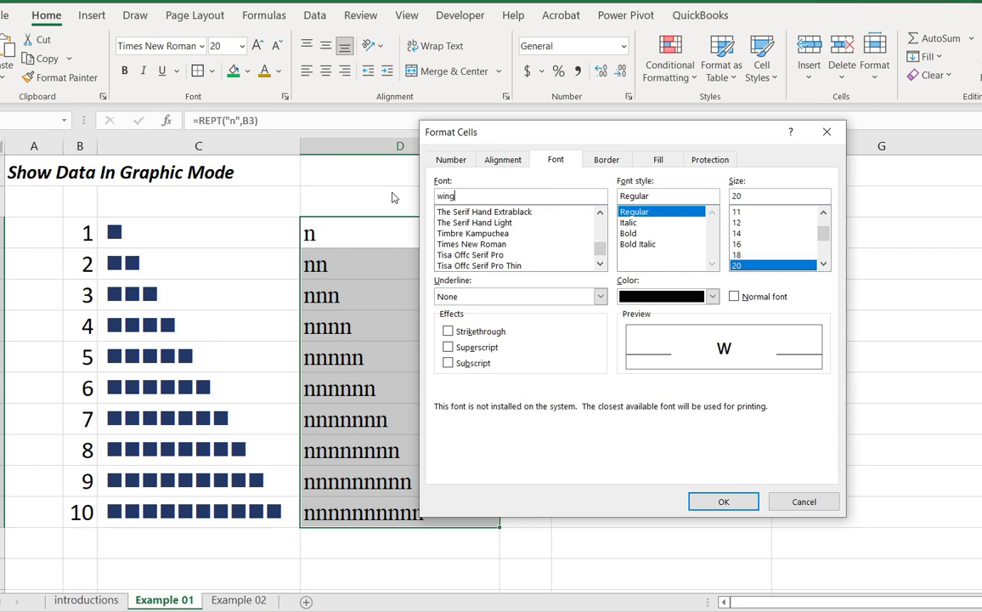
type("dings")
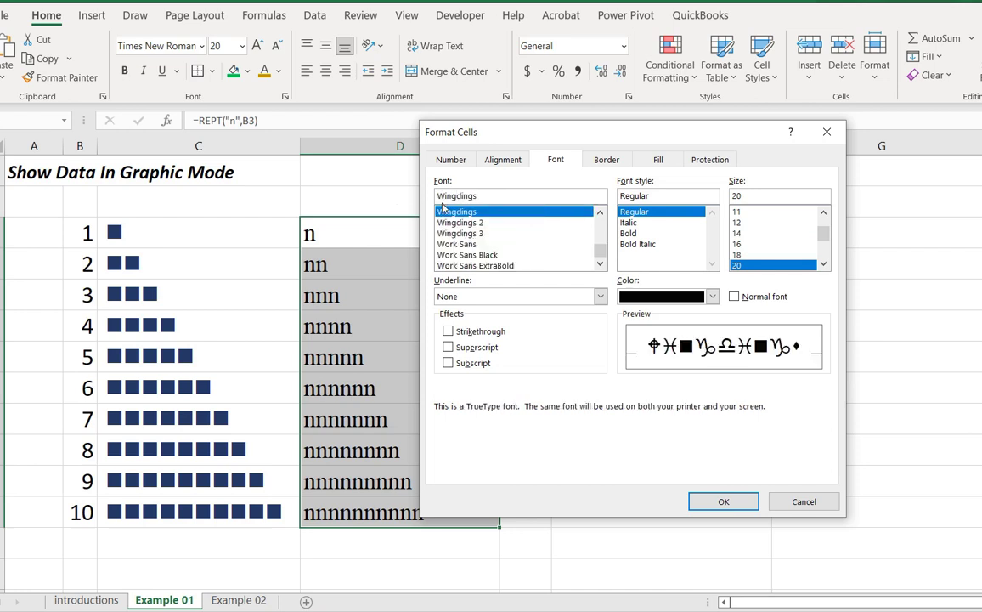
left_click(739, 502)
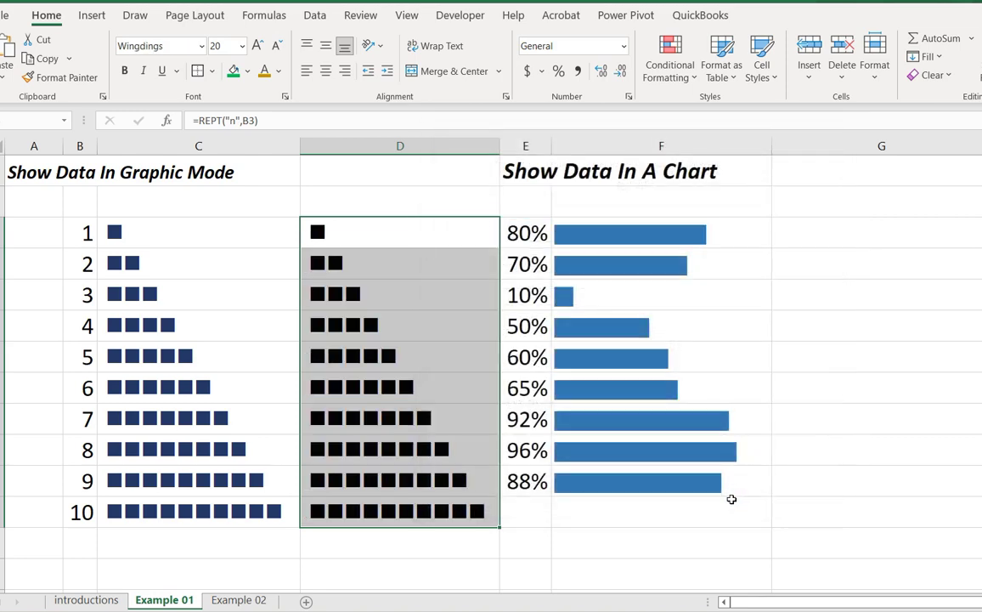
- Widen column D and colour the square bars in D3:D12 gold
left_click(389, 355)
left_click(406, 232)
left_click_drag(502, 147, 511, 147)
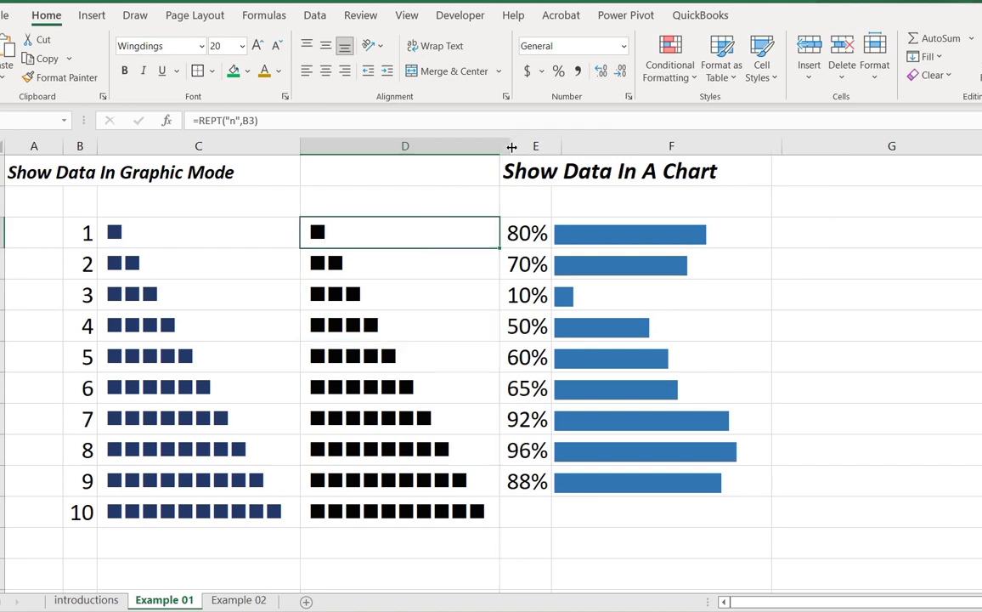
left_click_drag(344, 230, 391, 512)
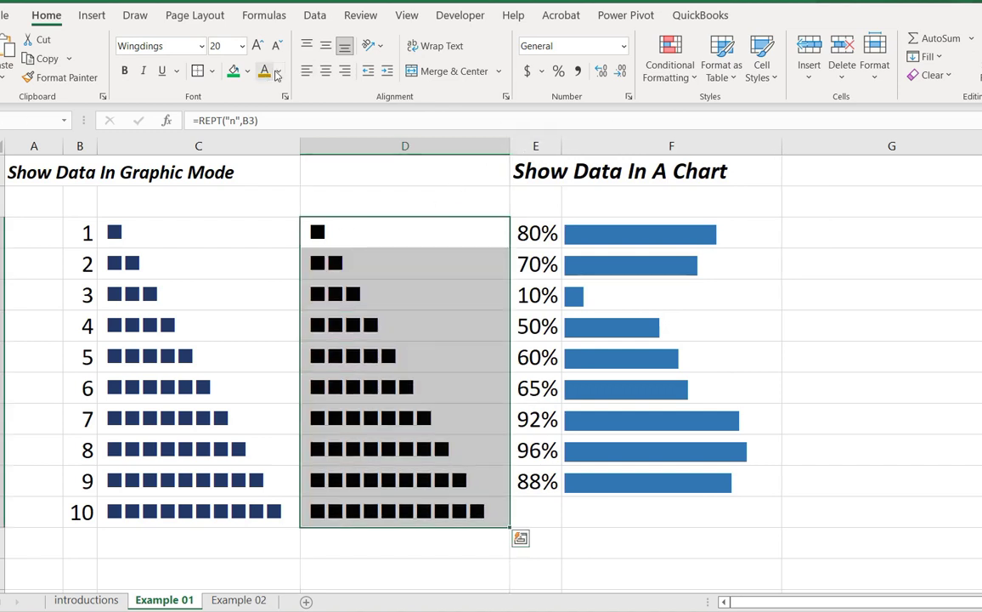
left_click(264, 71)
left_click(432, 284)
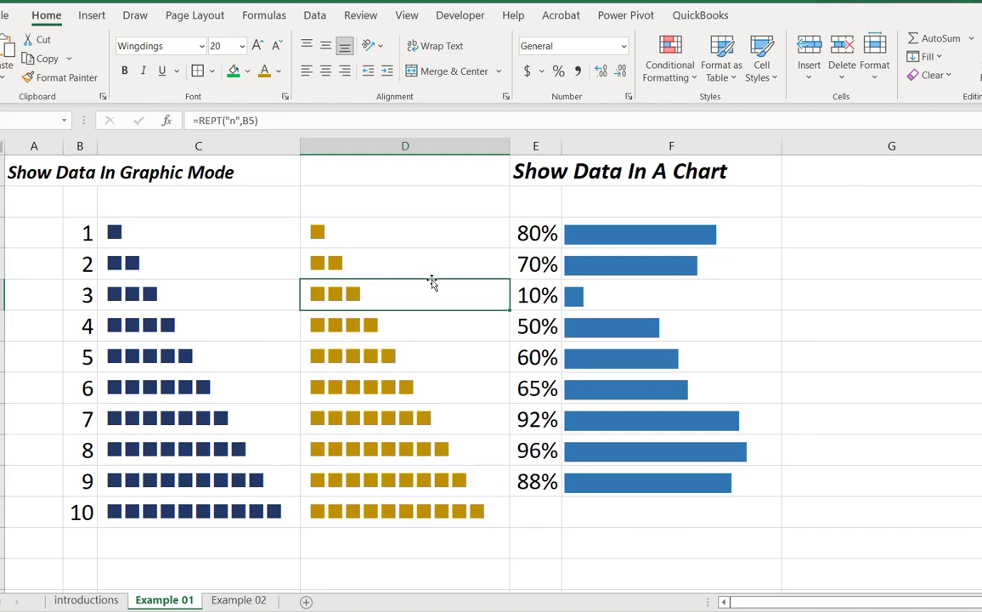
- Change the value 6 in column B to 11 and widen column D to fit eleven squares
left_click(83, 269)
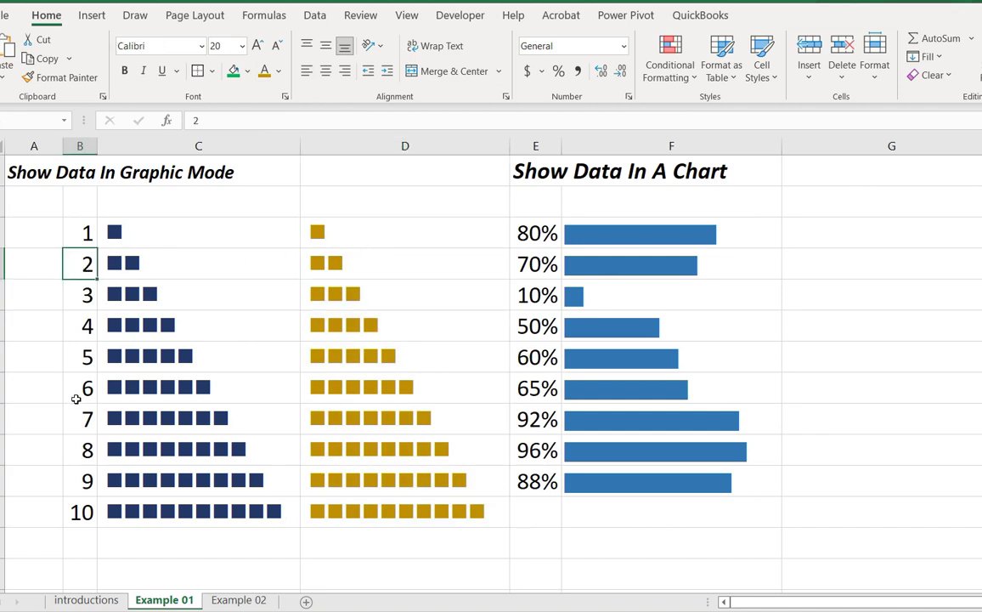
left_click(86, 387)
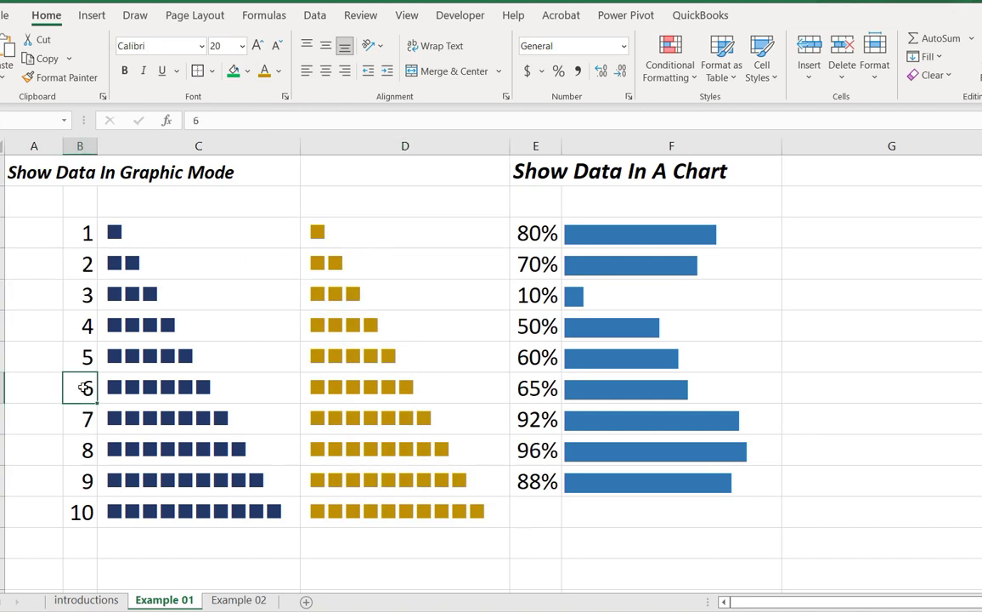
type("11")
key("Return")
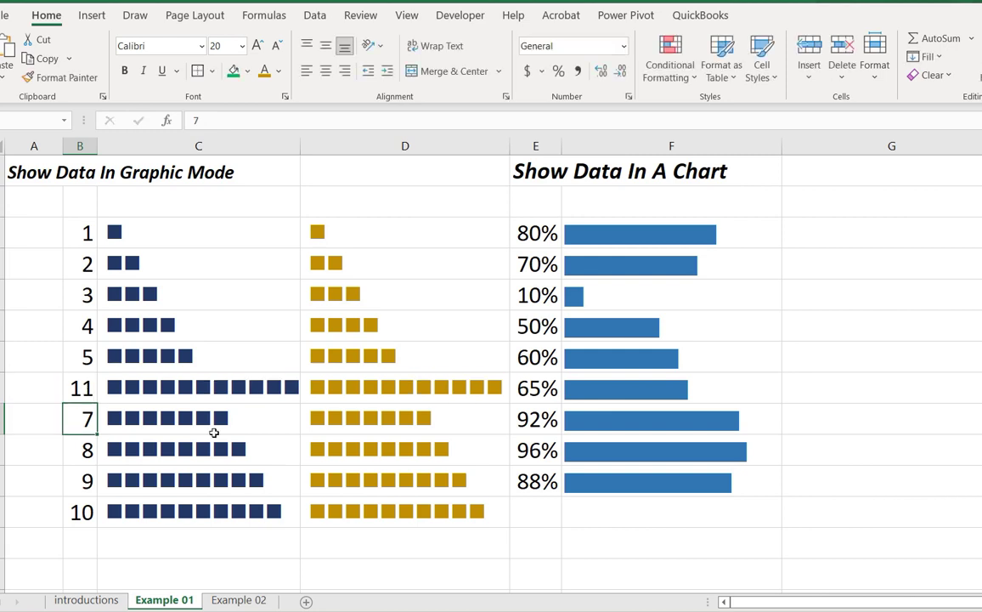
left_click(436, 360)
left_click_drag(506, 152, 529, 152)
left_click(363, 386)
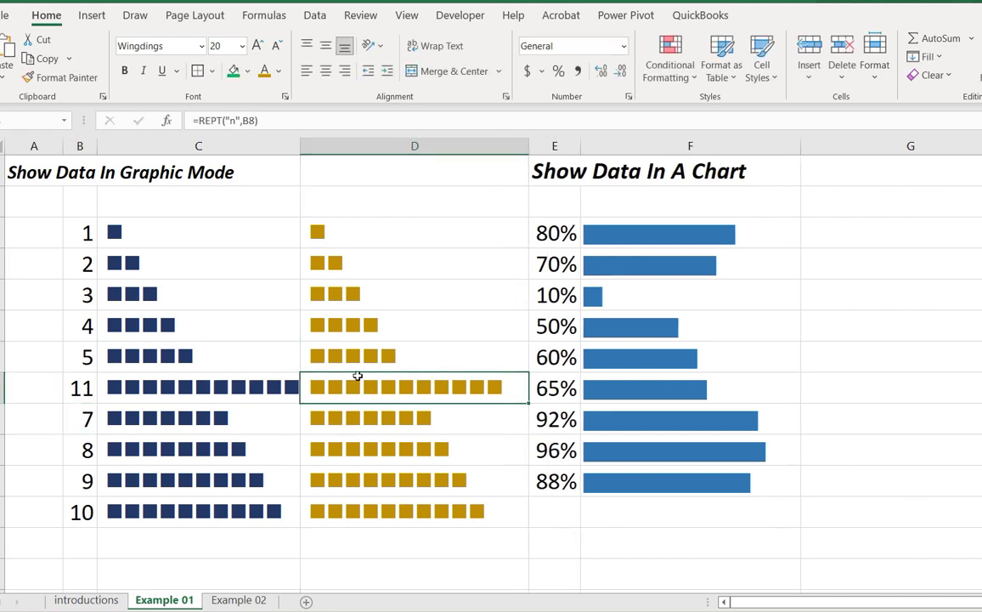
left_click(317, 239)
- Change the first two values in column B to 5 and 6
left_click(84, 234)
type("5")
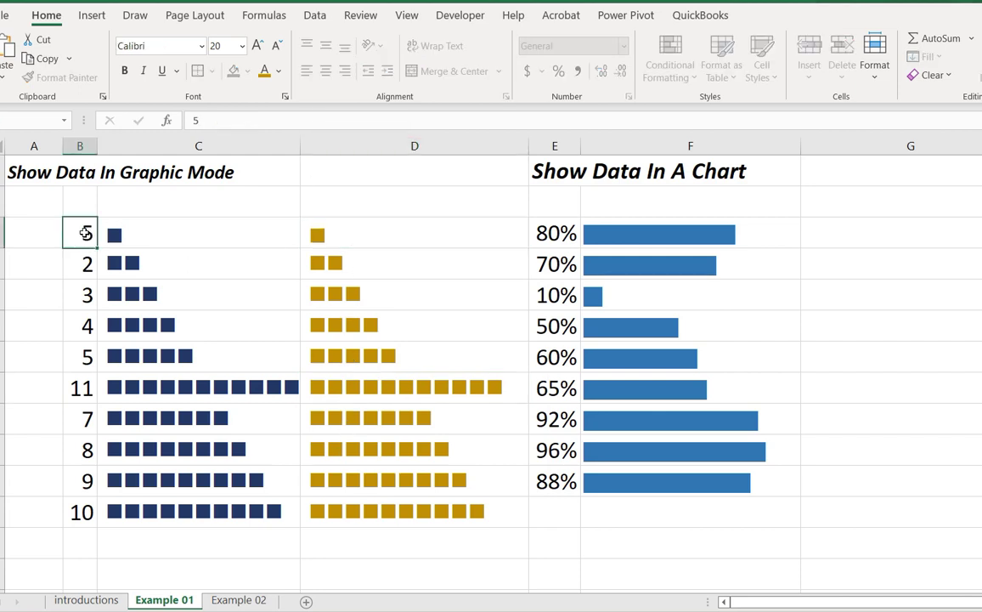
key("Return")
type("6")
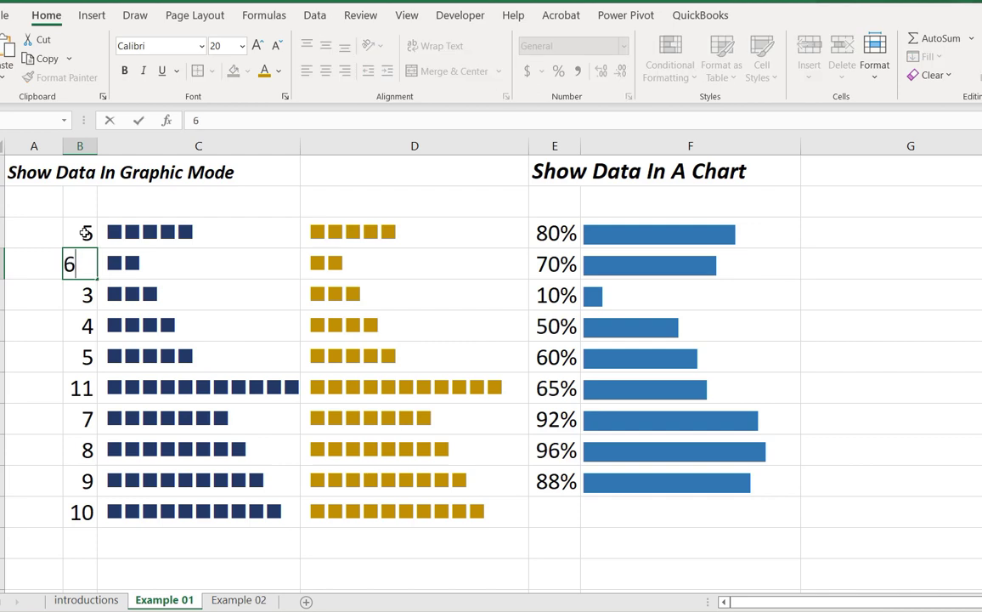
key("Return")
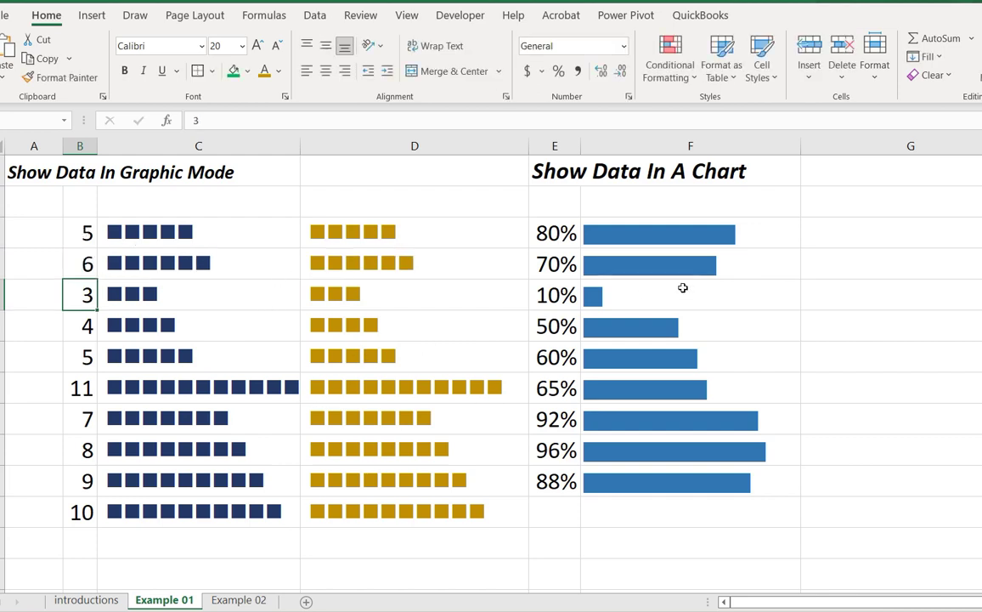
left_click_drag(87, 327, 199, 294)
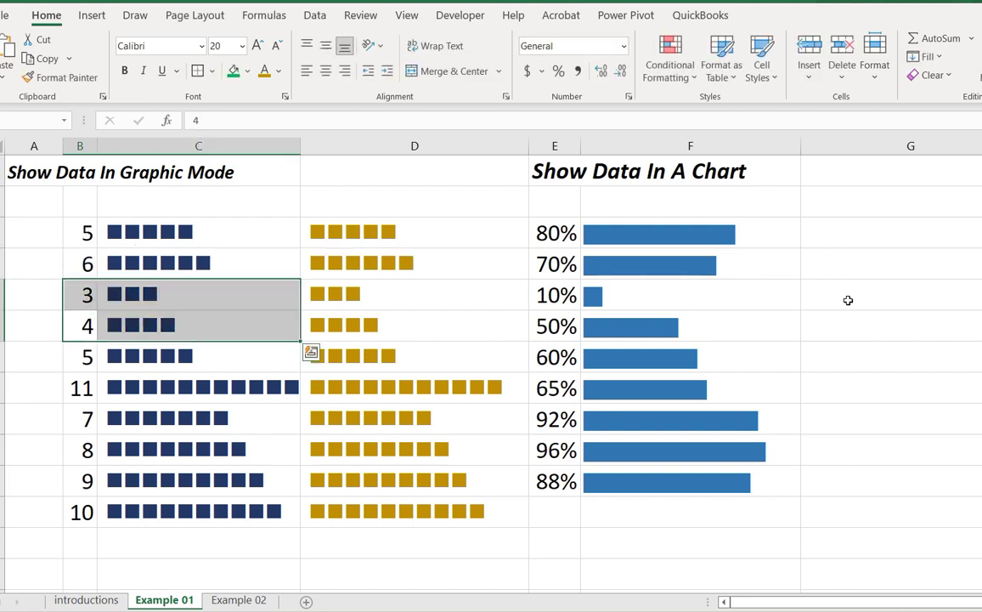
left_click(838, 225)
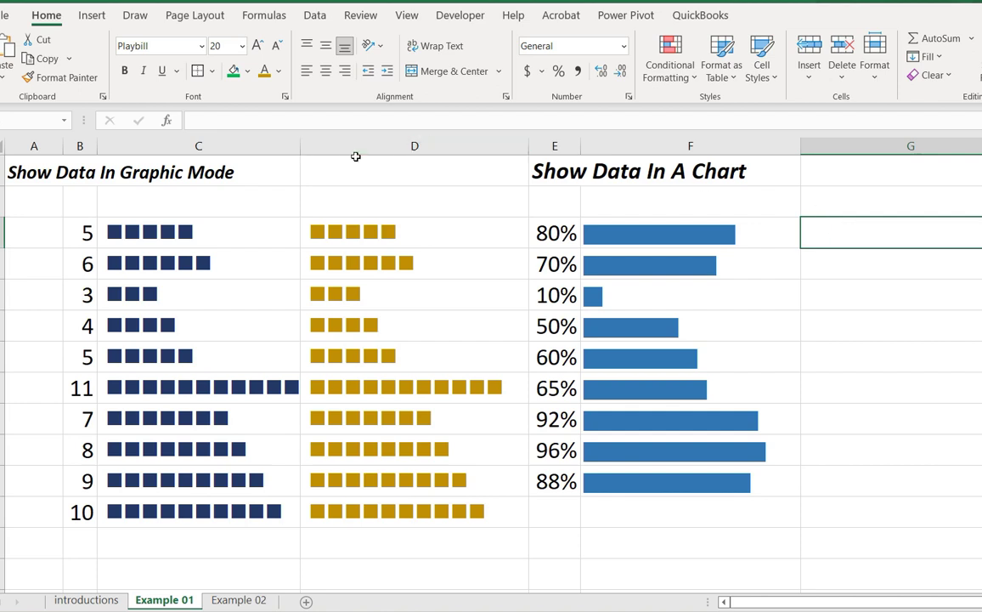
- Narrow column D and enter =REPT("|",E3*100) in column G beside 80%
left_click_drag(529, 147, 456, 151)
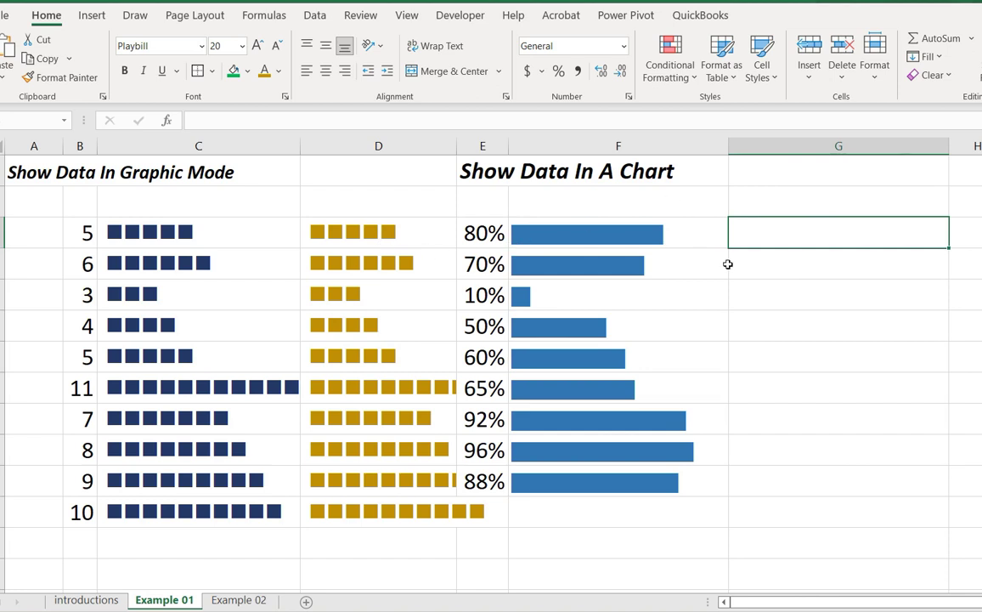
type("=")
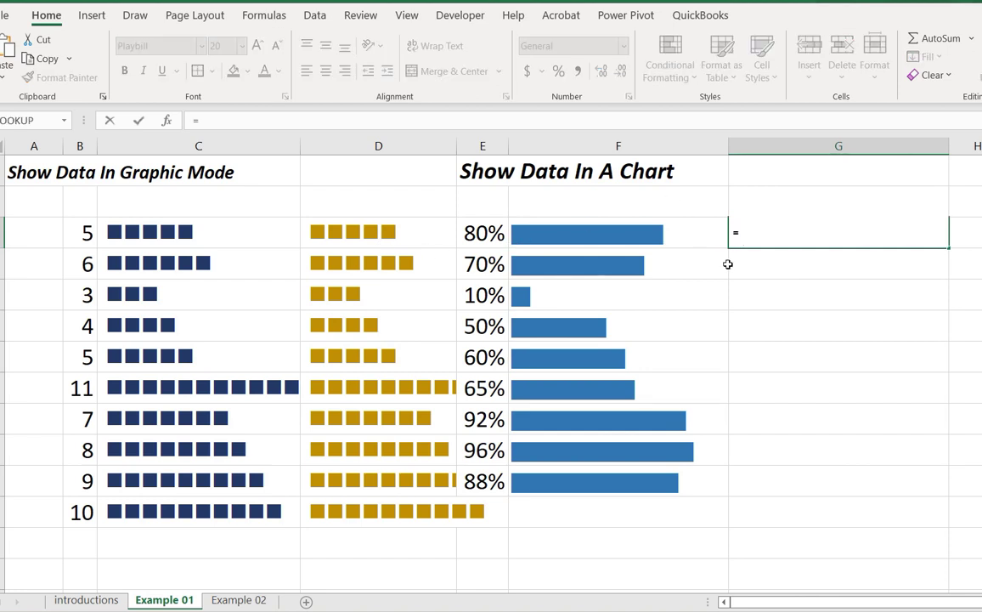
type("rept")
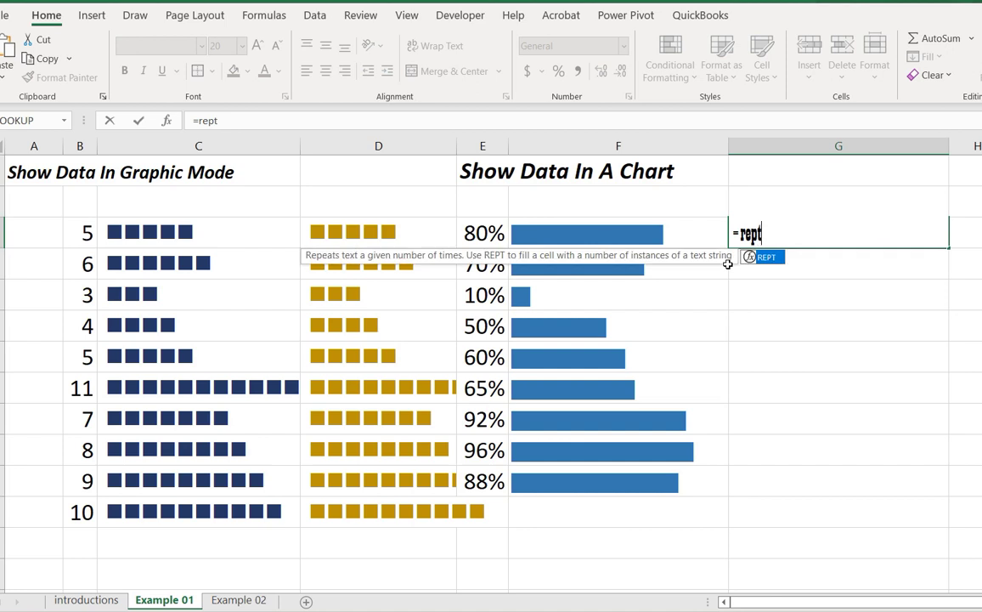
type("(\"|\",")
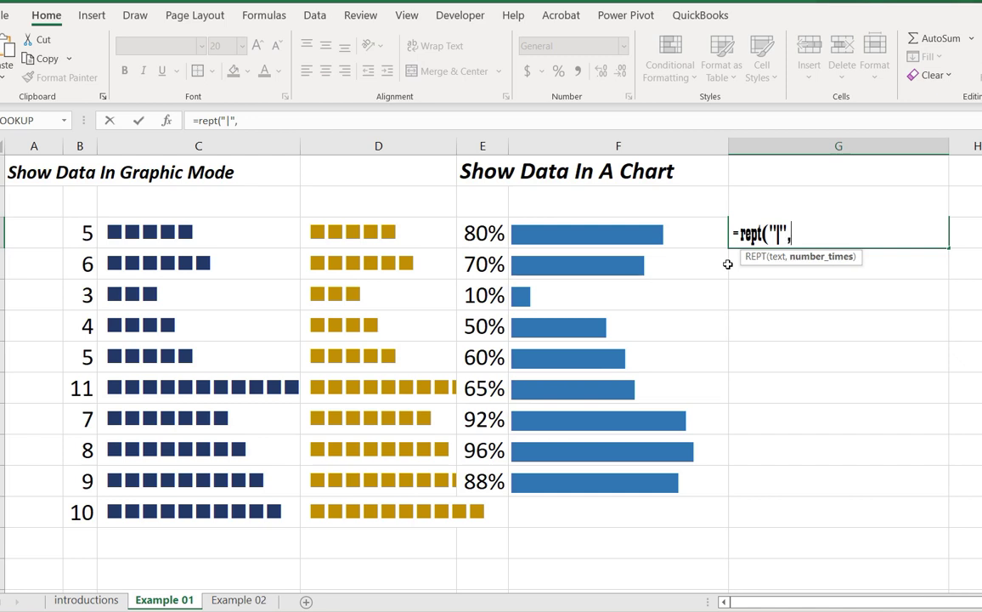
left_click(483, 239)
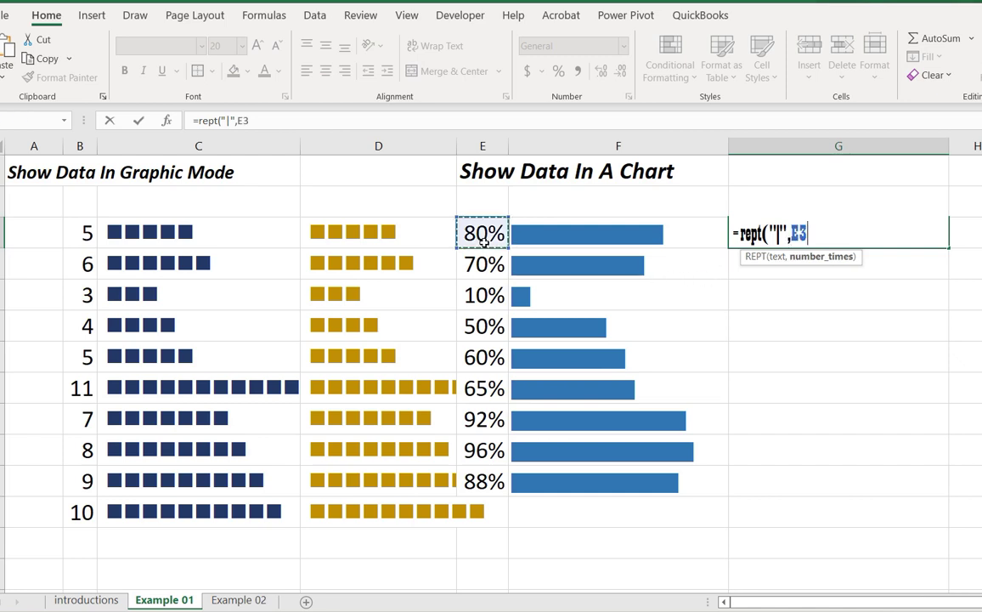
type("*100)")
key("Return")
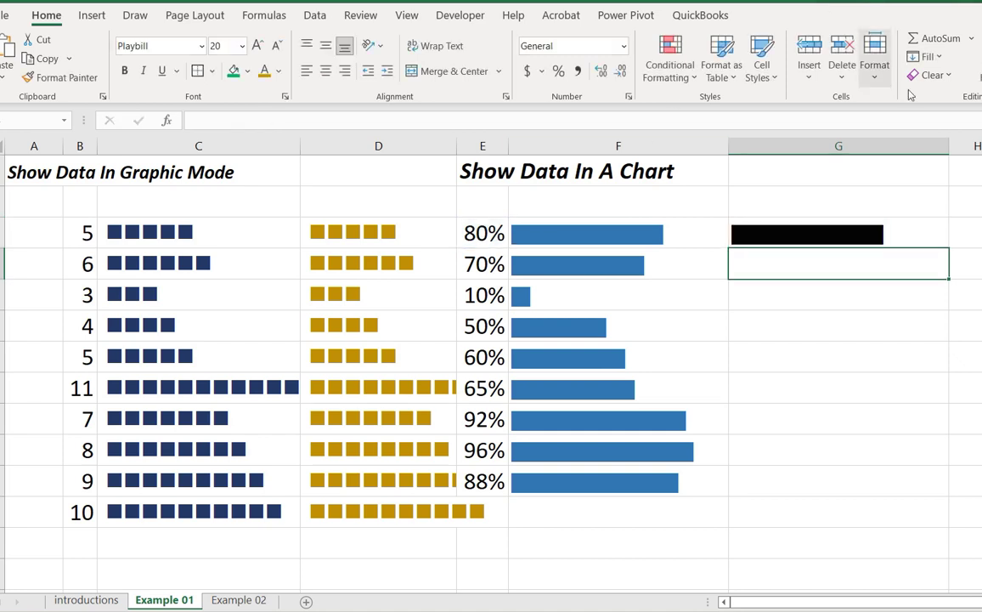
- Fill the bar formula down beside all nine percentages and try Times New Roman on it
left_click(900, 230)
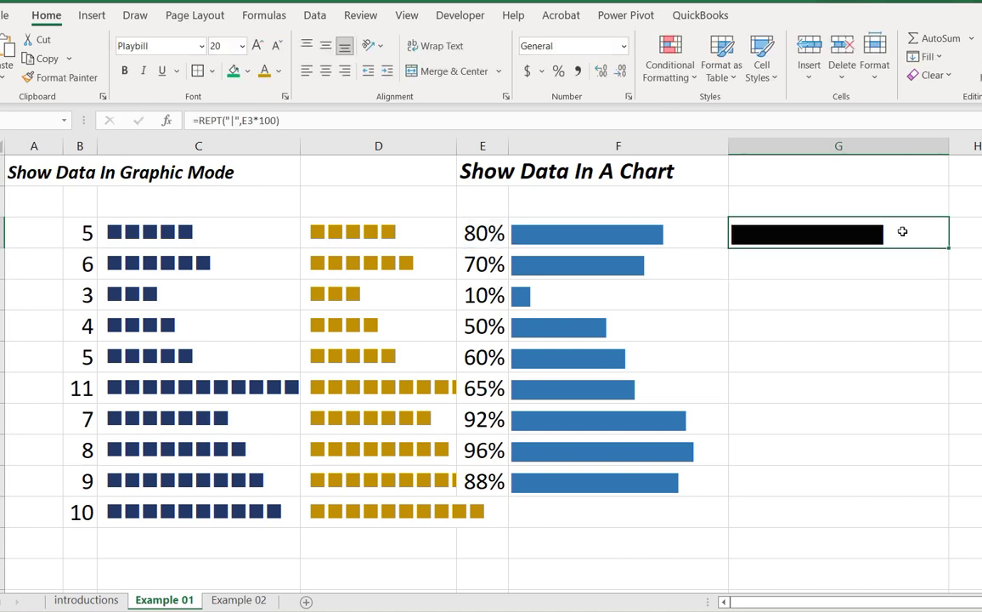
double_click(949, 250)
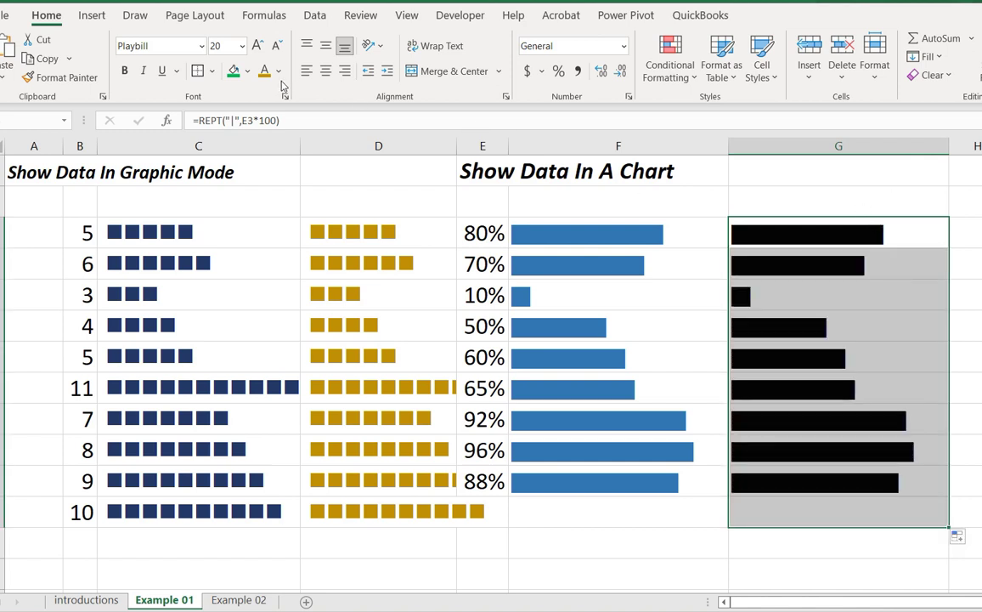
left_click(202, 47)
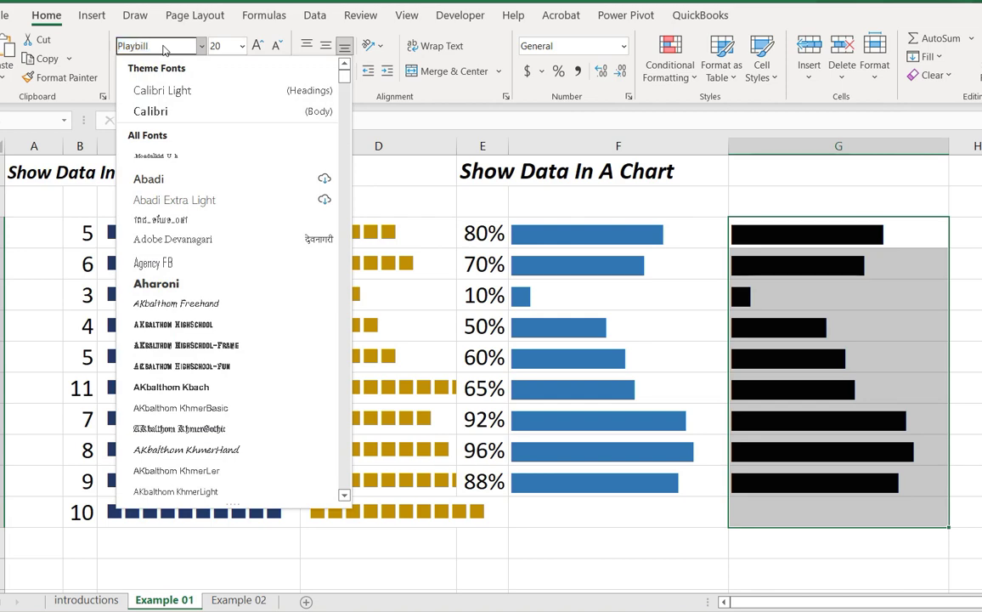
type("Times New Roman")
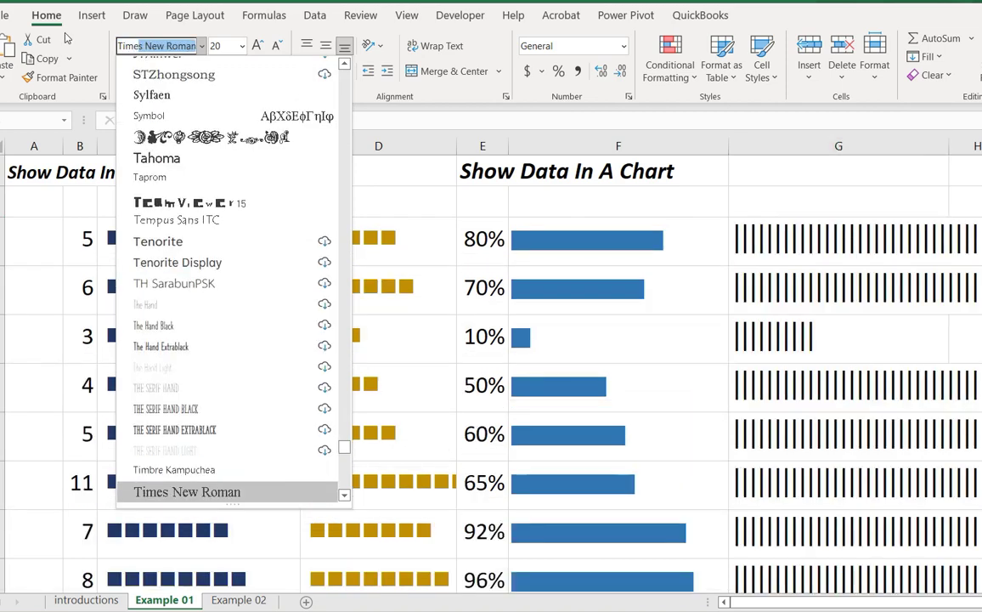
key("Return")
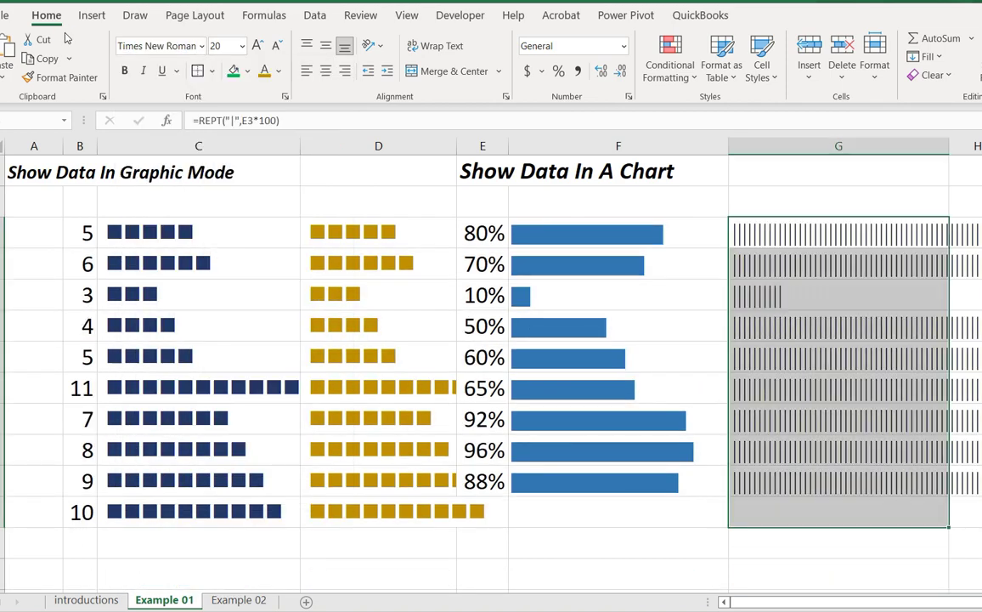
- Set column G's font to Playbill so every percentage shows a solid black bar
left_click(873, 382)
left_click_drag(750, 228, 809, 476)
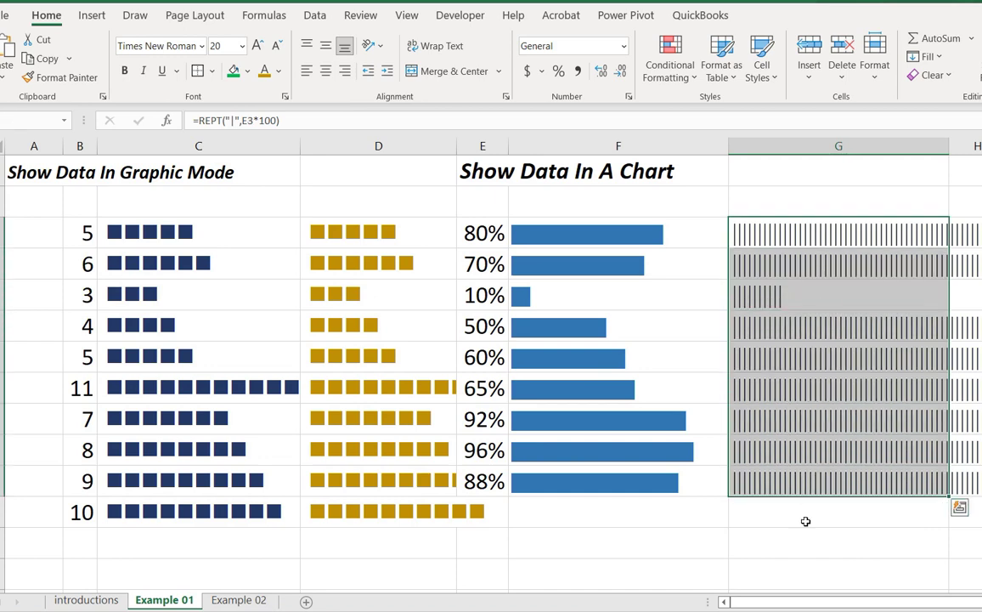
left_click(805, 541)
left_click(799, 298)
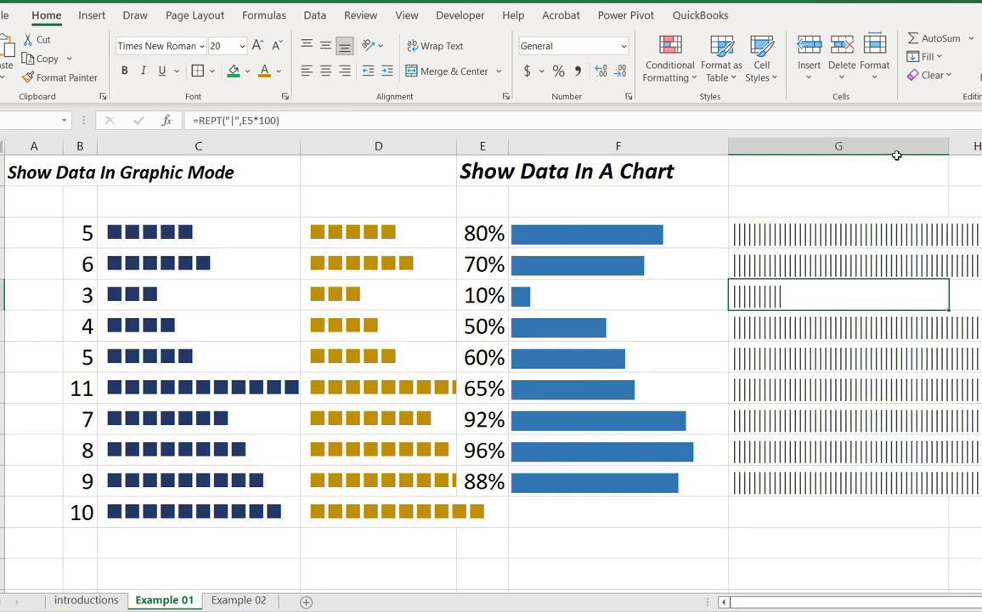
left_click(884, 147)
left_click(201, 46)
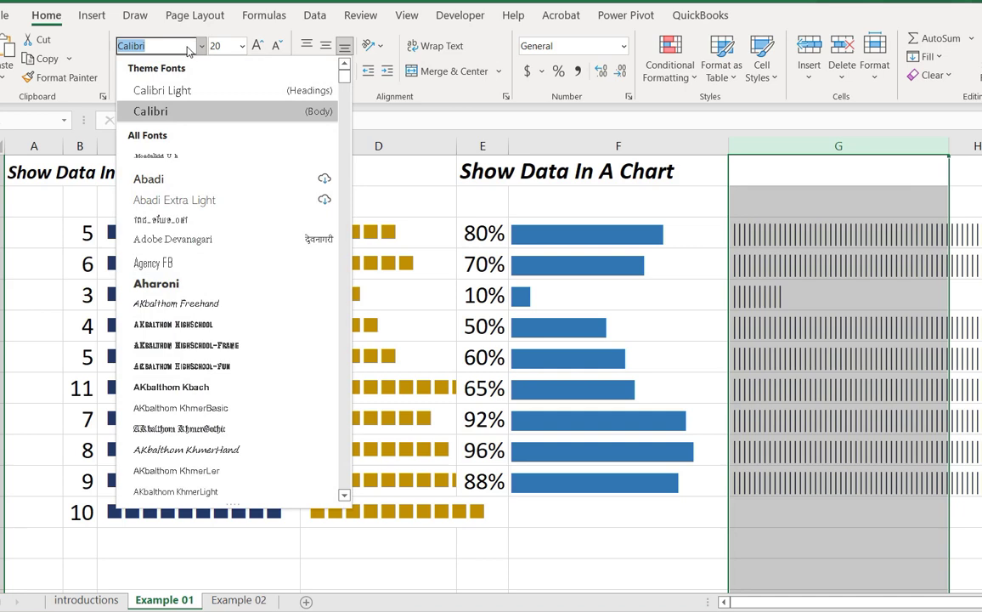
type("Playbill")
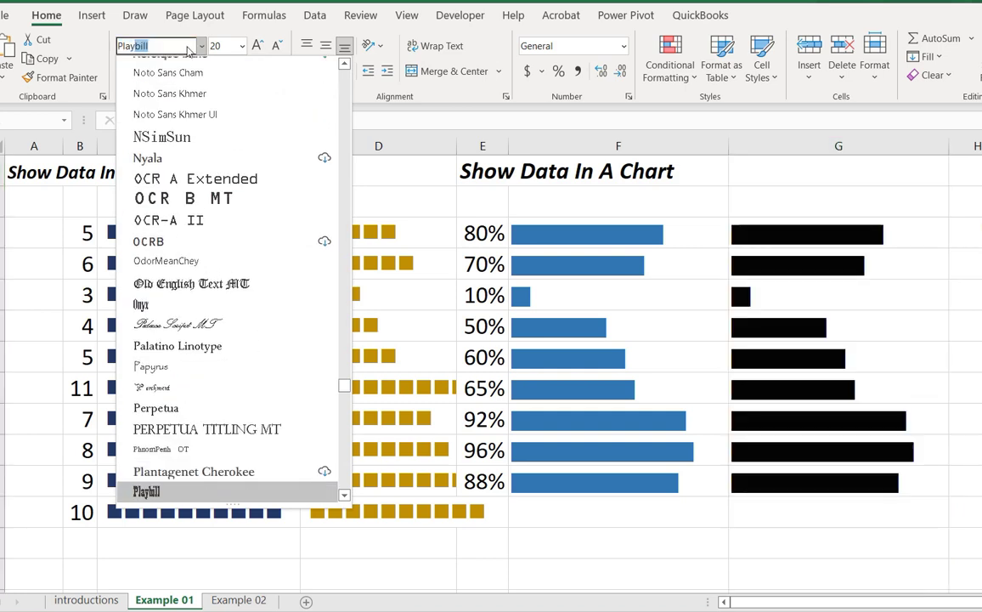
key("Return")
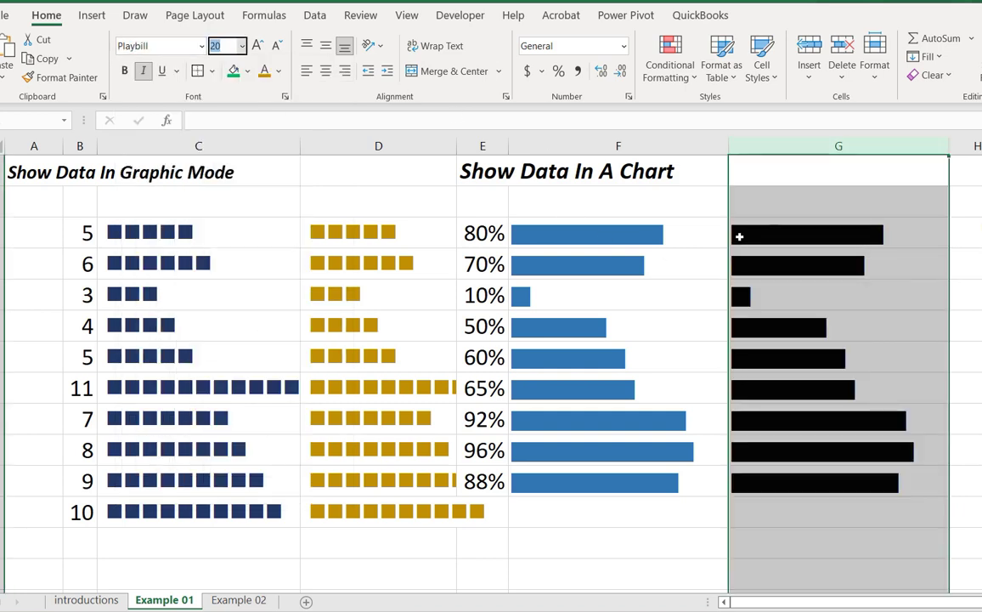
left_click(786, 237)
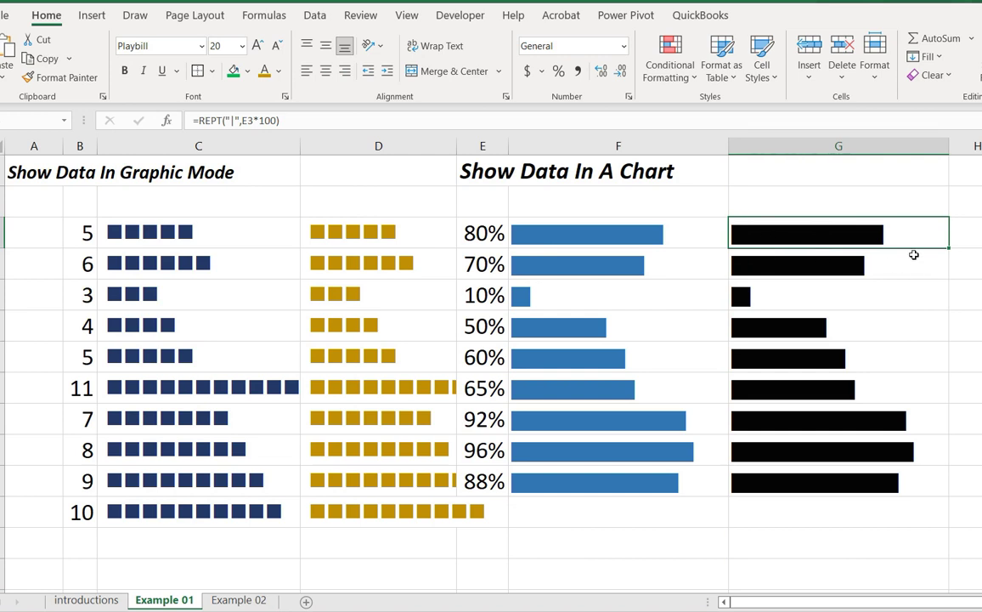
- Give the C2 'Wingdings' label Automatic font colour, then select the 'Playbill' label in F2
left_click(851, 350)
left_click(802, 501)
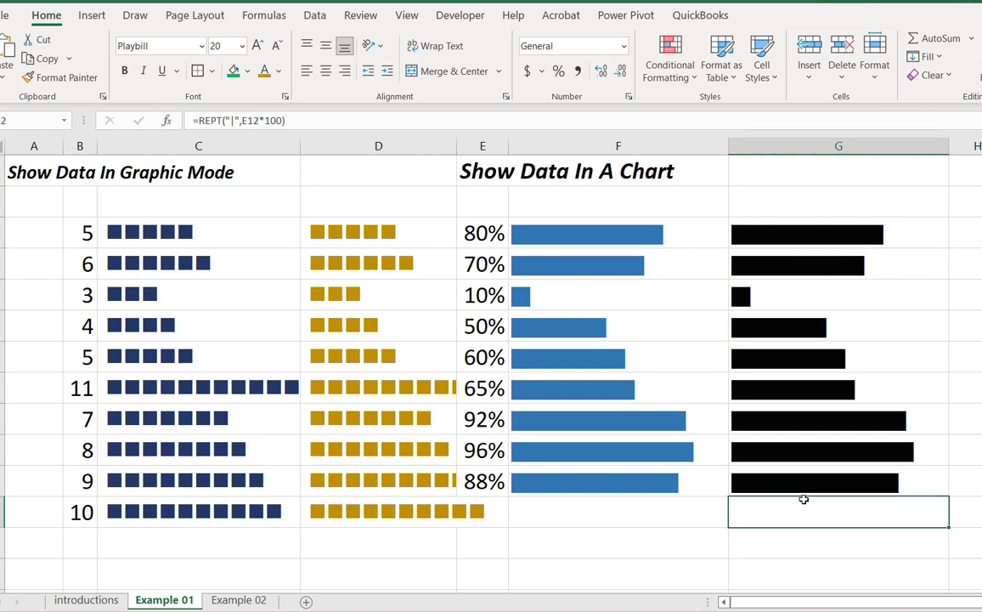
left_click(724, 544)
left_click(222, 202)
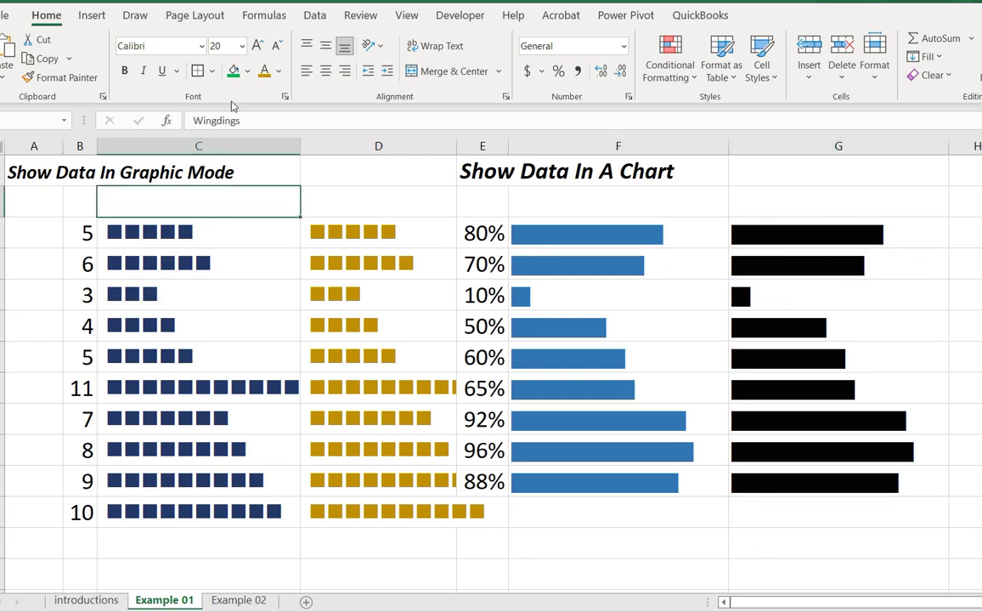
left_click(279, 71)
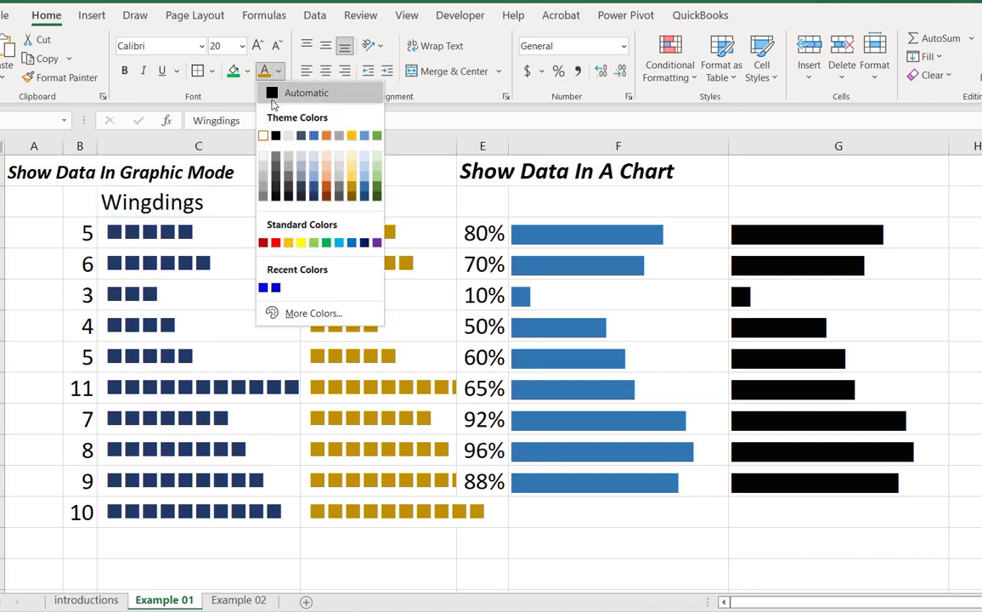
left_click(272, 102)
left_click(806, 201)
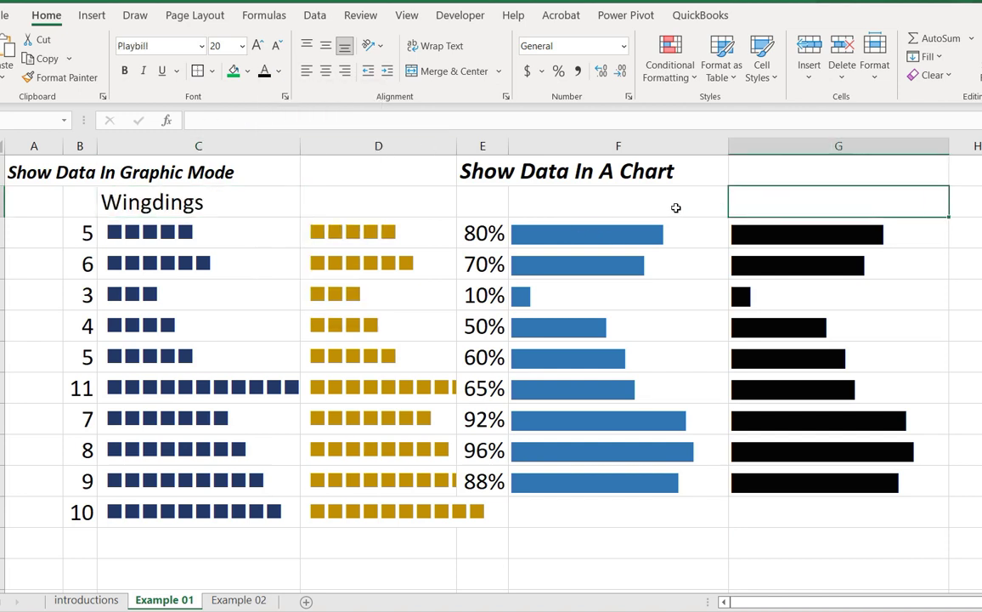
left_click(675, 208)
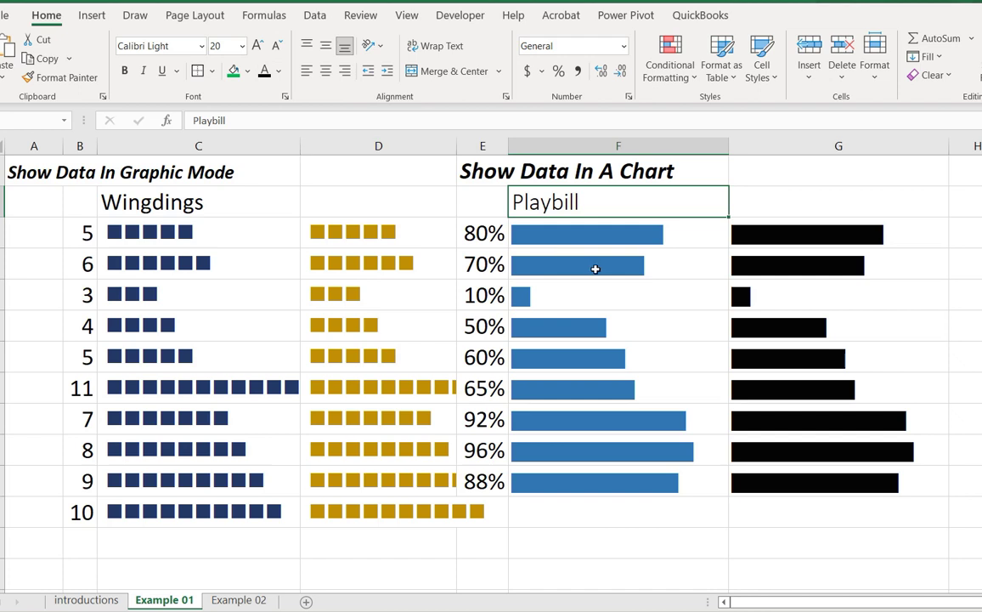
left_click(823, 209)
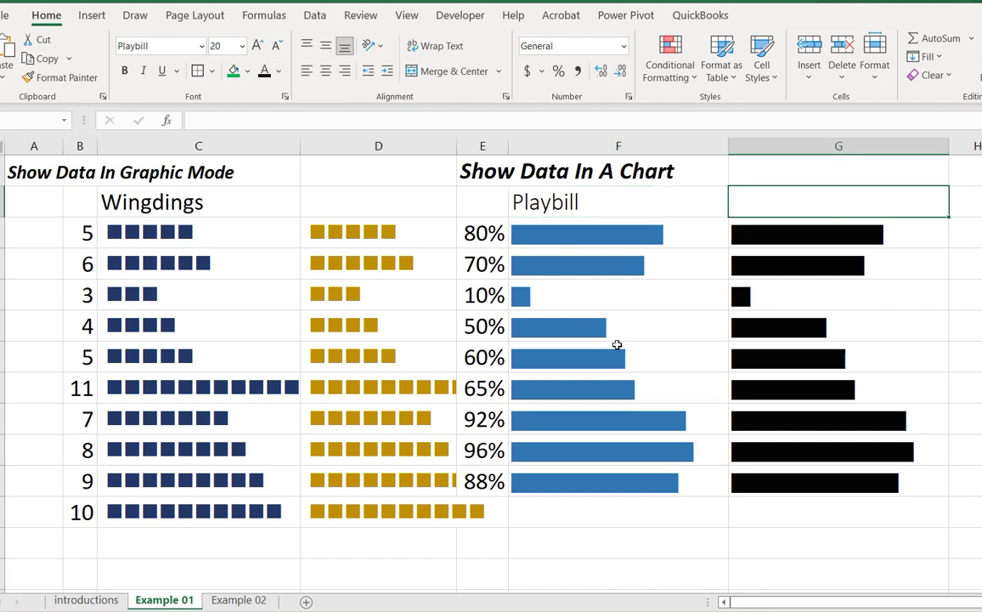
left_click(598, 361)
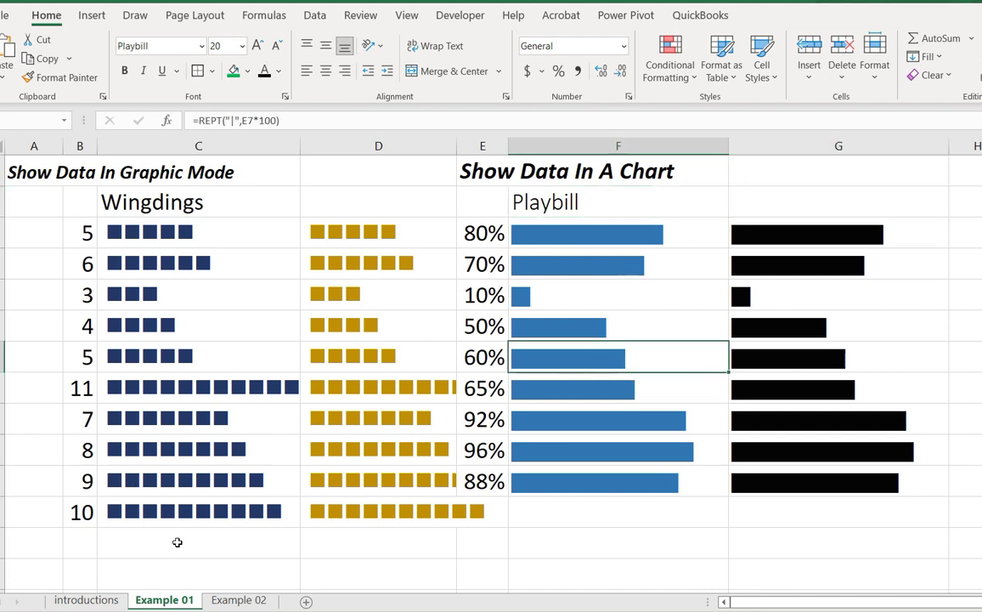
- Go to the Example 02 sheet and review its exercise notes and Salesperson 03's bar formula
left_click(260, 601)
left_click(327, 525)
scroll(332, 509, "down", 2)
scroll(332, 508, "up", 2)
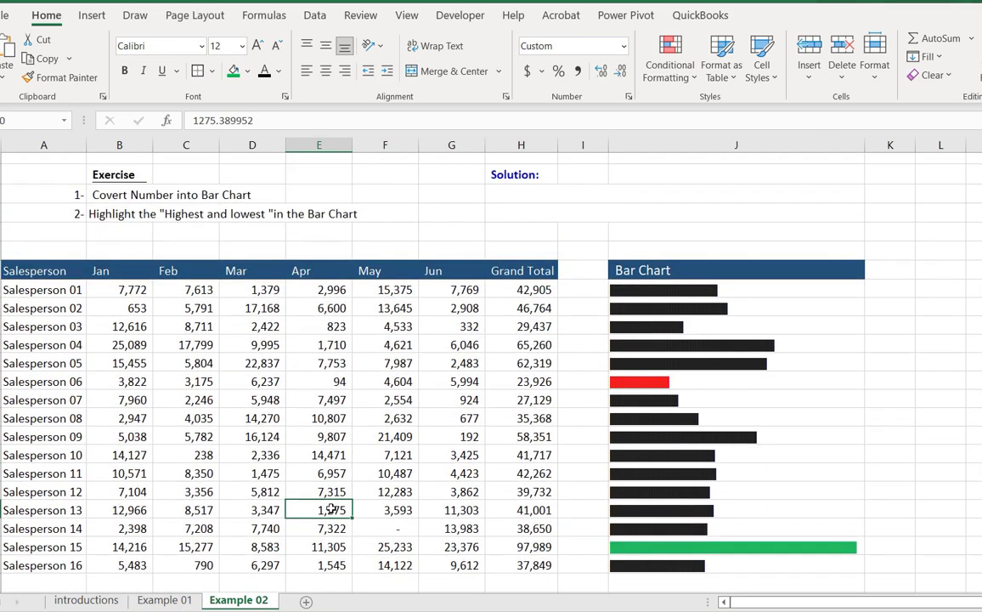
left_click(101, 198)
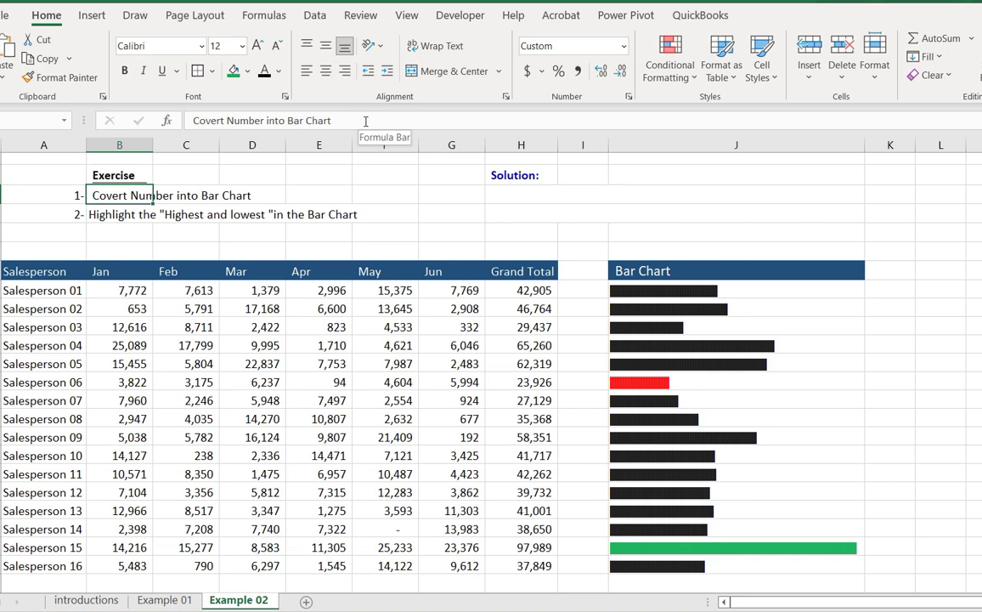
left_click(622, 325)
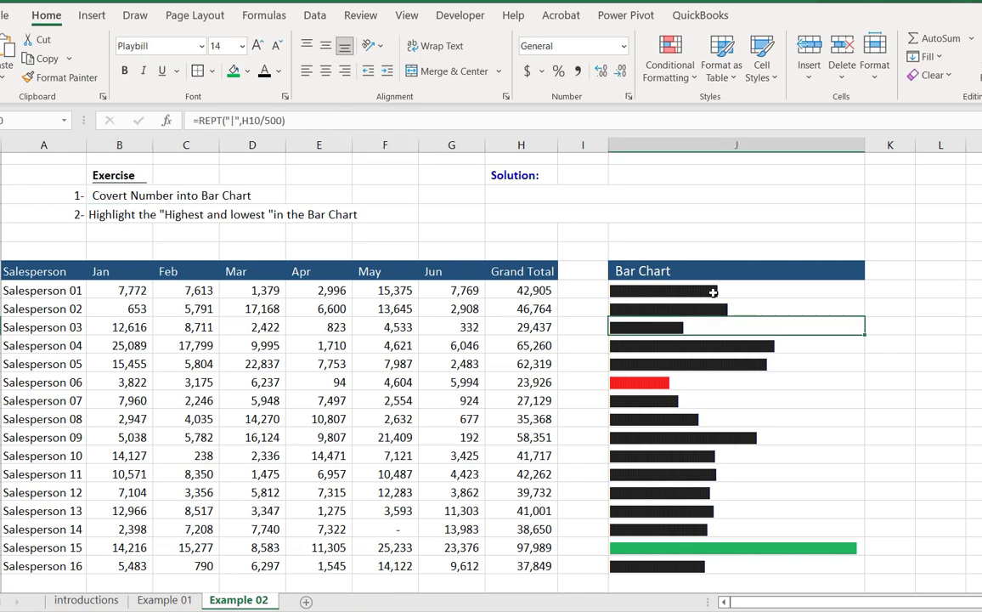
left_click(78, 212)
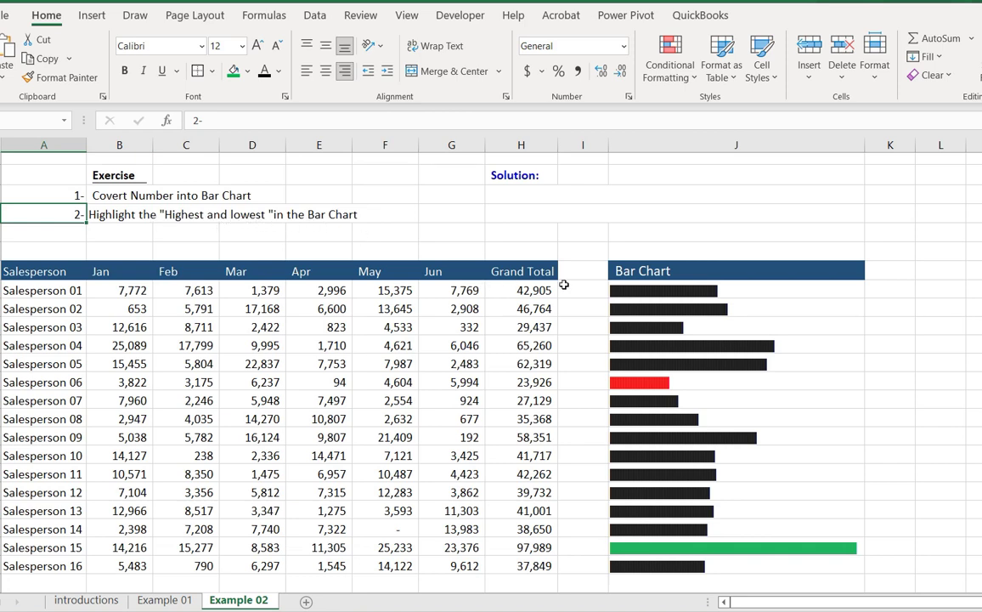
- Narrow the Bar Chart column J by dragging its header border left
left_click_drag(773, 290, 729, 555)
left_click(877, 414)
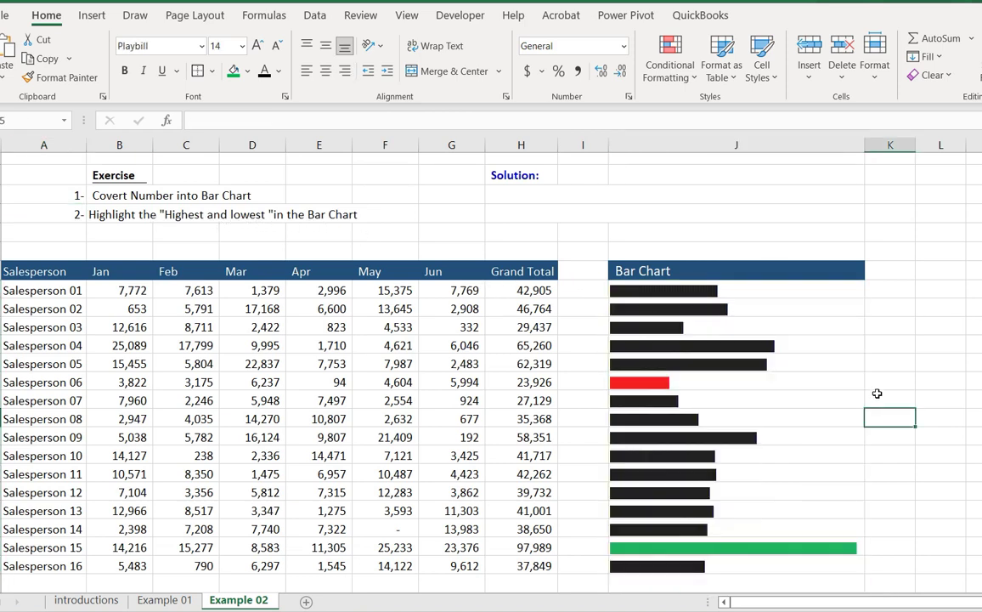
left_click_drag(865, 145, 722, 153)
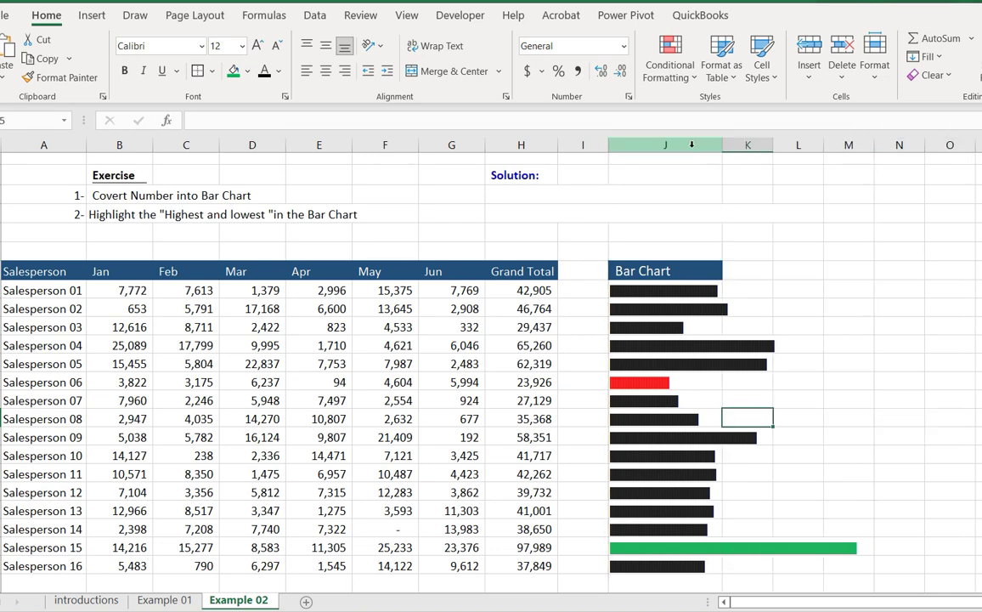
left_click(665, 145)
right_click(671, 178)
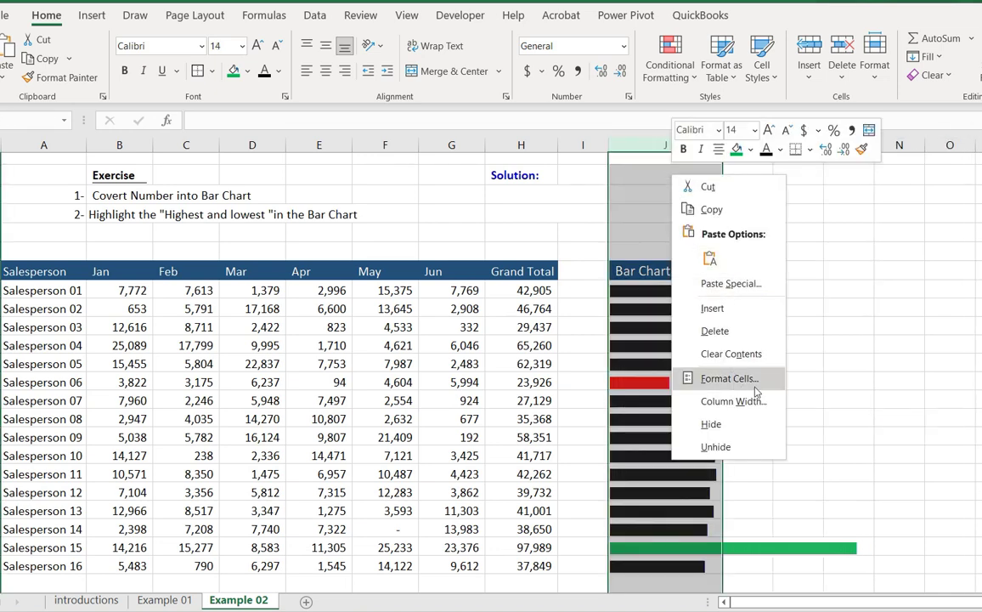
key("Escape")
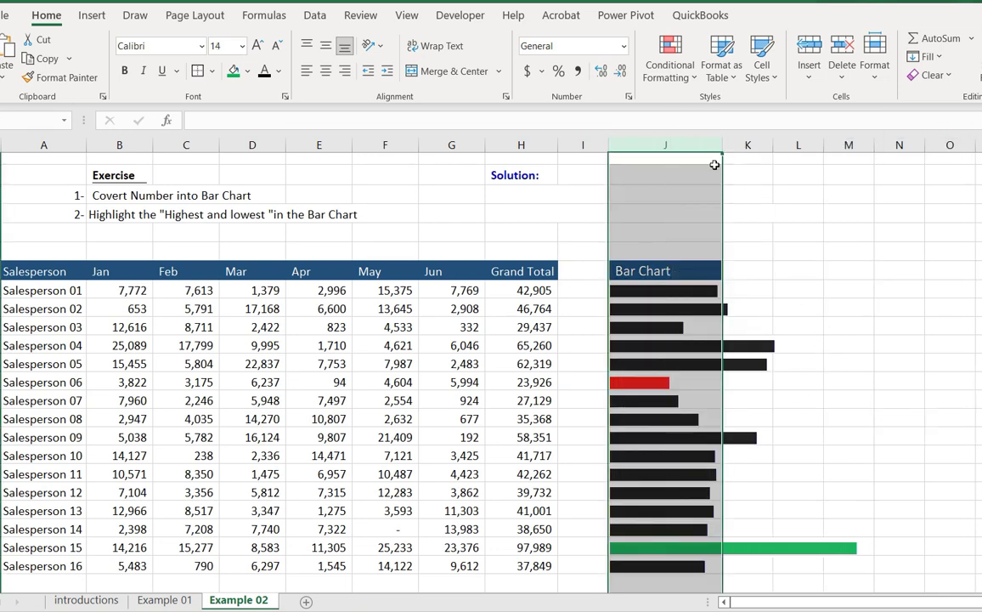
left_click(799, 286)
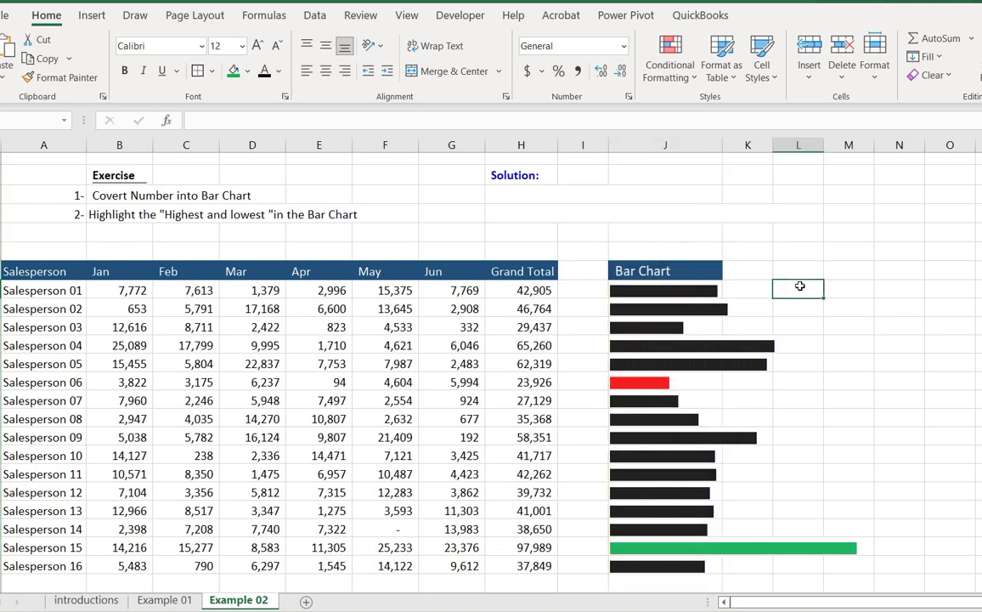
- Enter =REPT("|",H8/500) in L8 for Salesperson 01's Grand Total
type("=re")
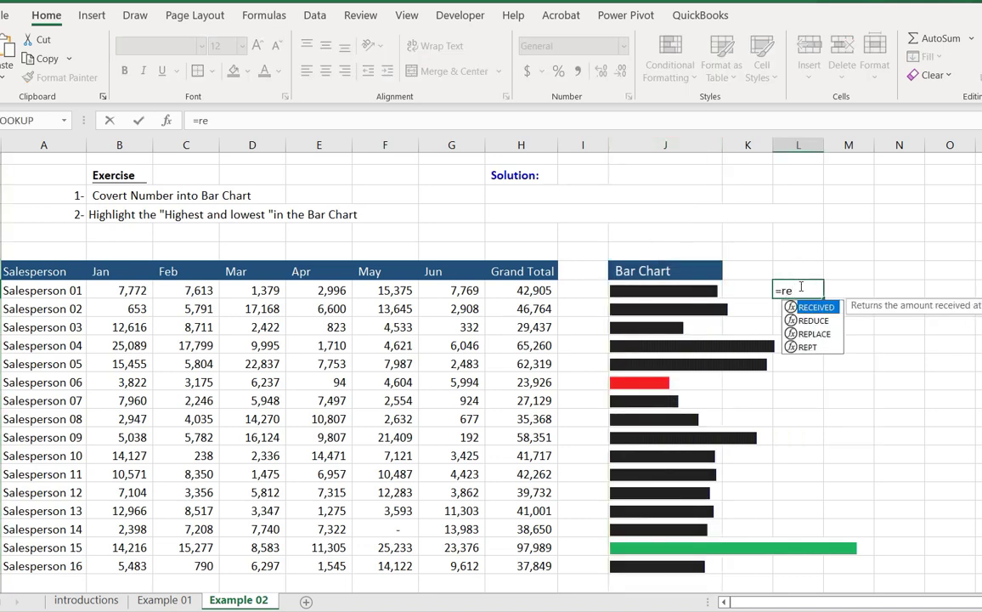
type("pt\"|")
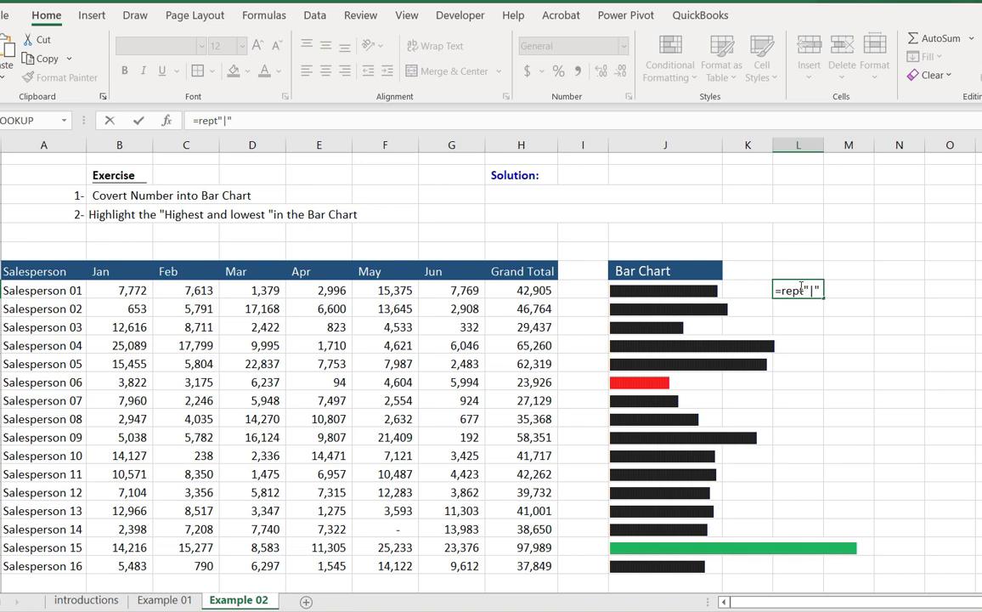
key("BackSpace")
key("BackSpace")
key("BackSpace")
key("BackSpace")
type("t(")
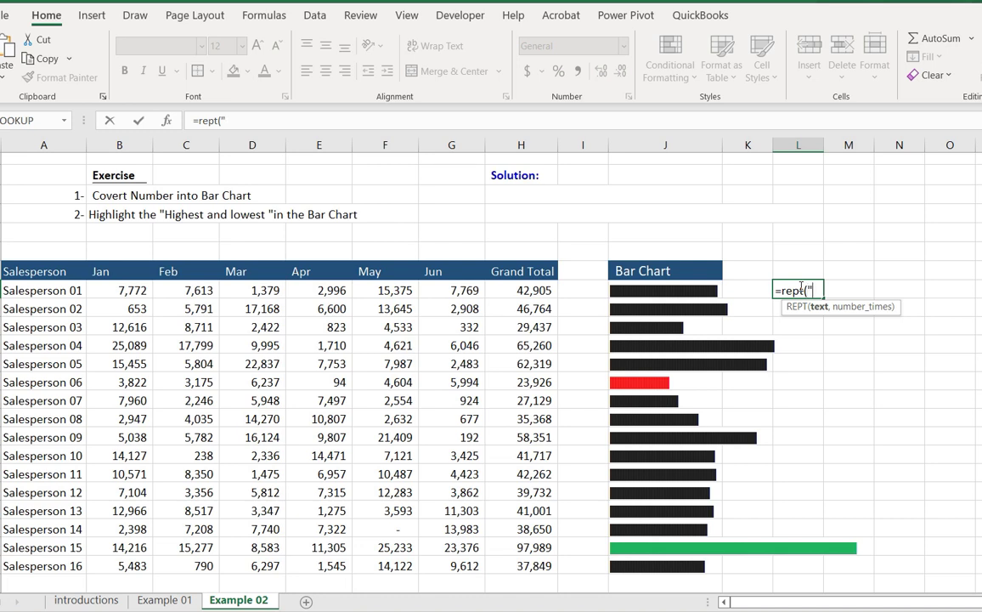
type("\"|\",")
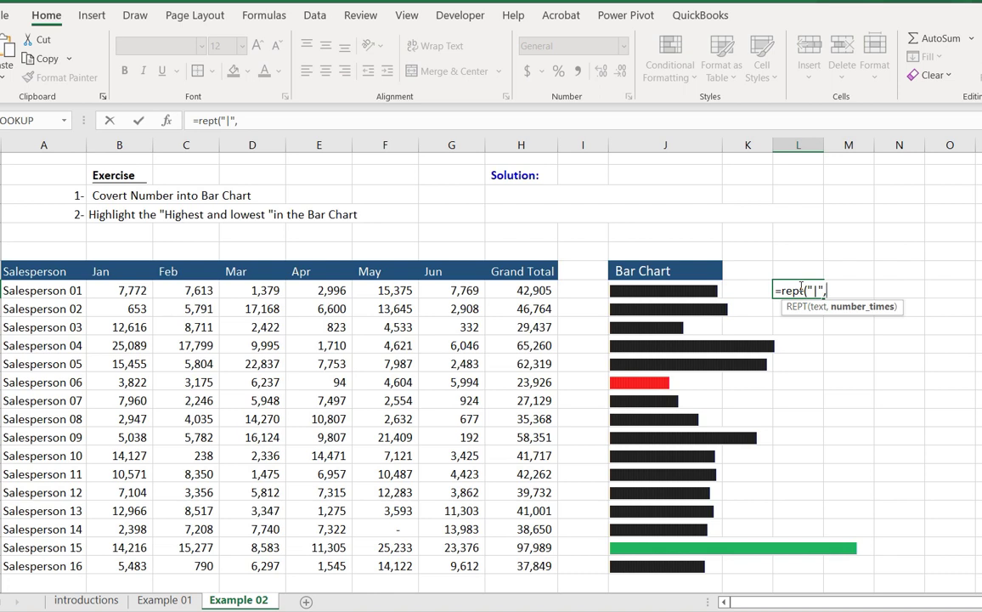
left_click(537, 289)
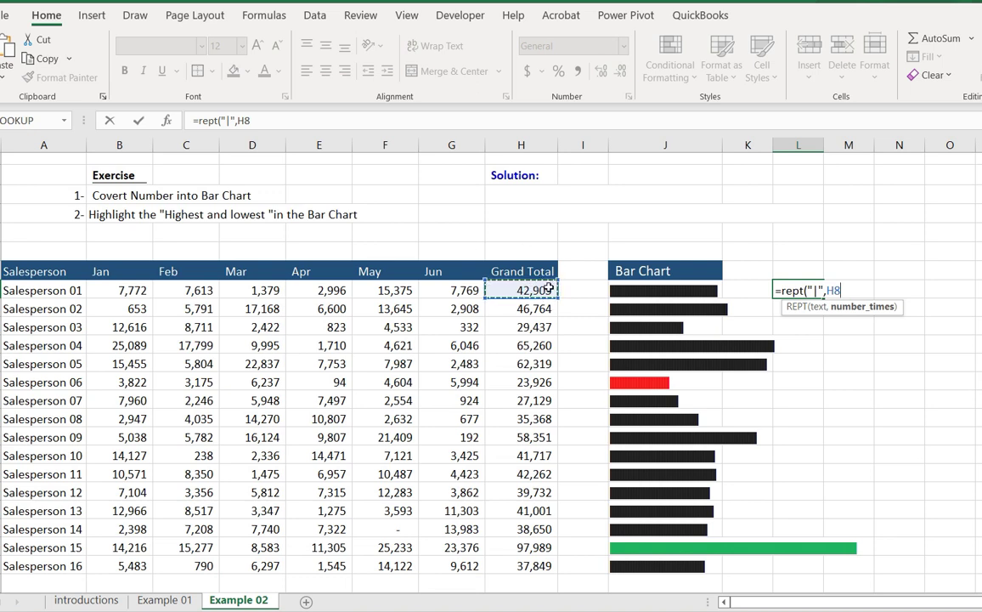
type("/")
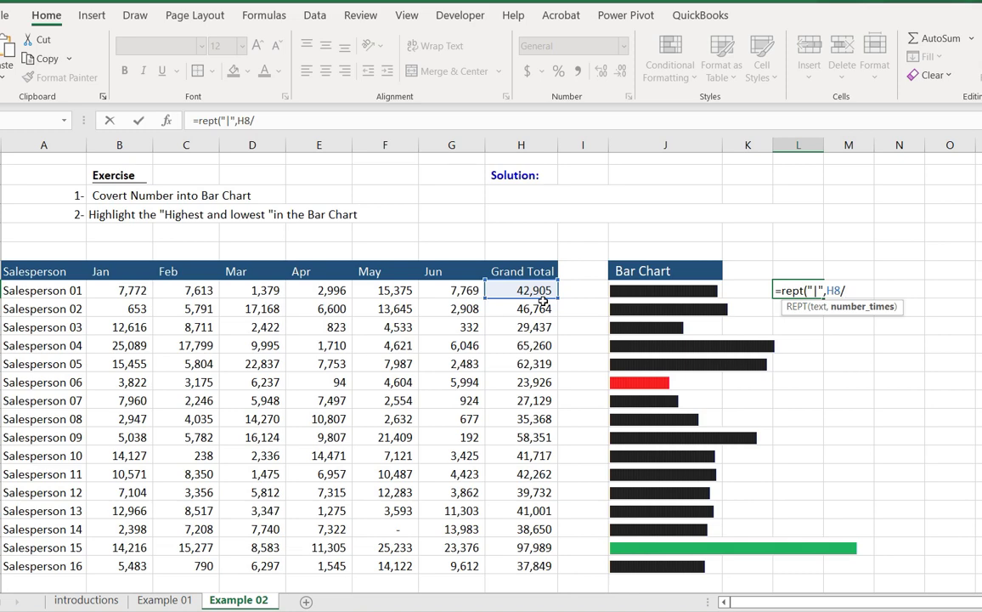
type("500)")
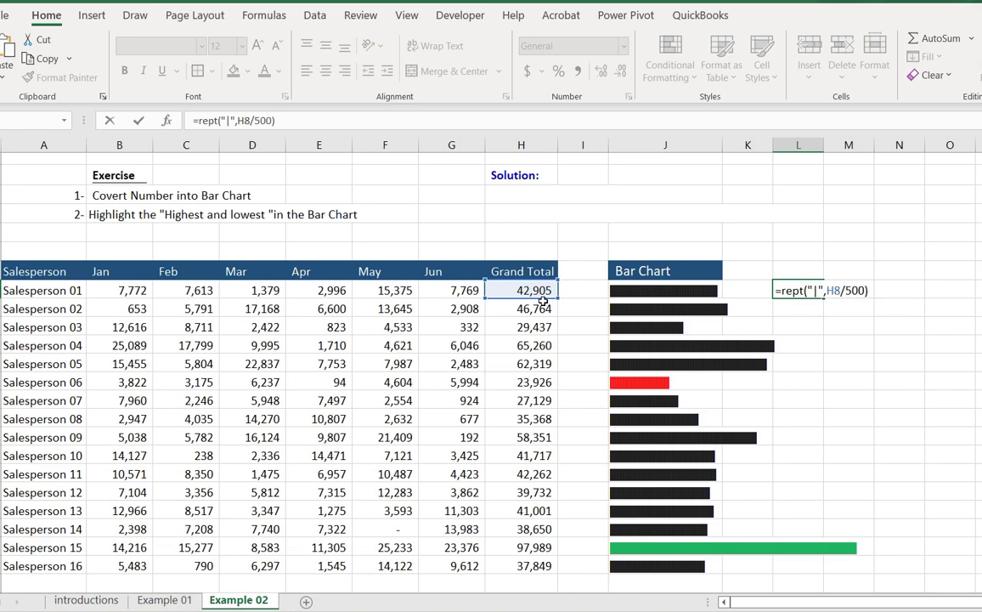
key("Return")
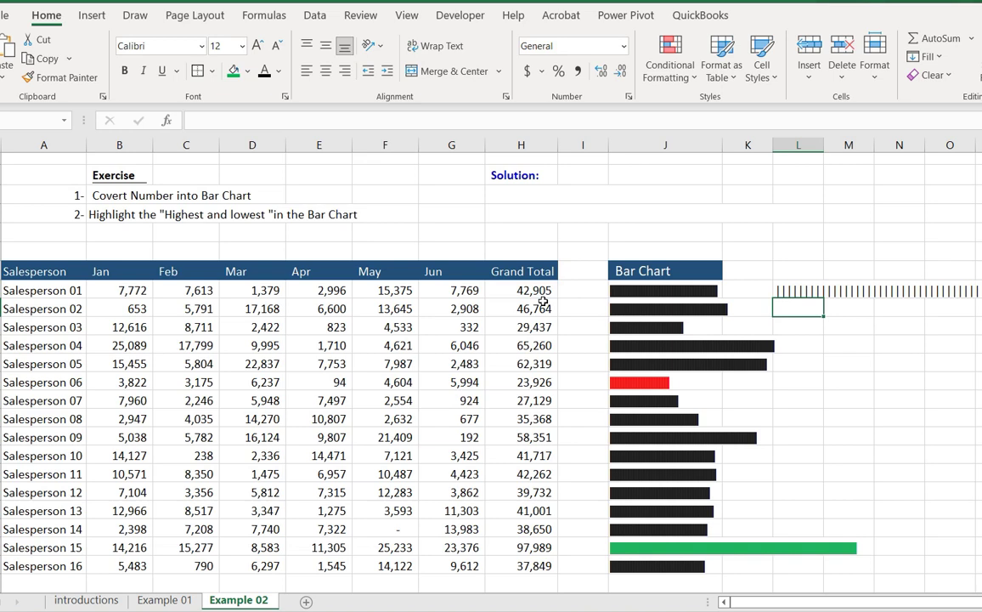
- Change L8's divisor to 1000, giving =REPT("|",H8/1000)
left_click(820, 292)
left_click(264, 122)
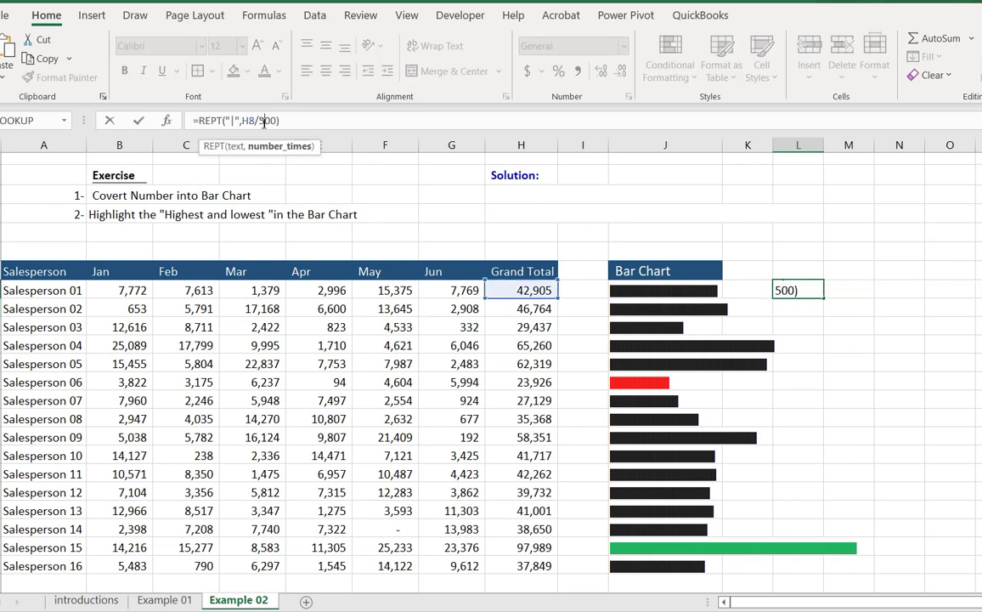
key("BackSpace")
type("10")
key("Return")
left_click(803, 290)
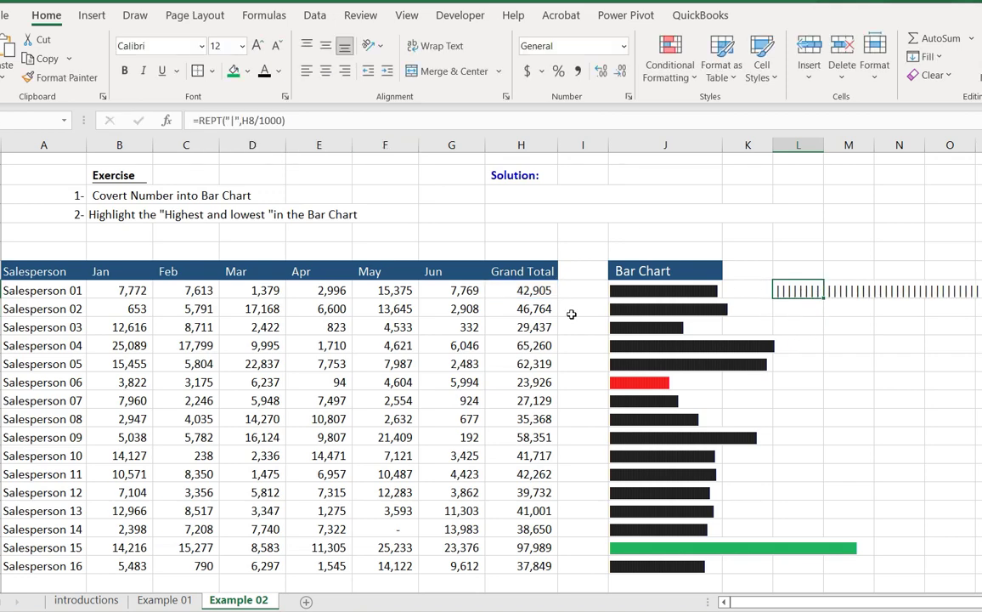
- Copy the L8 bar formula down to row 23 for Salesperson 16
left_click_drag(4, 290, 8, 566)
left_click(816, 292)
left_click_drag(824, 299, 829, 567)
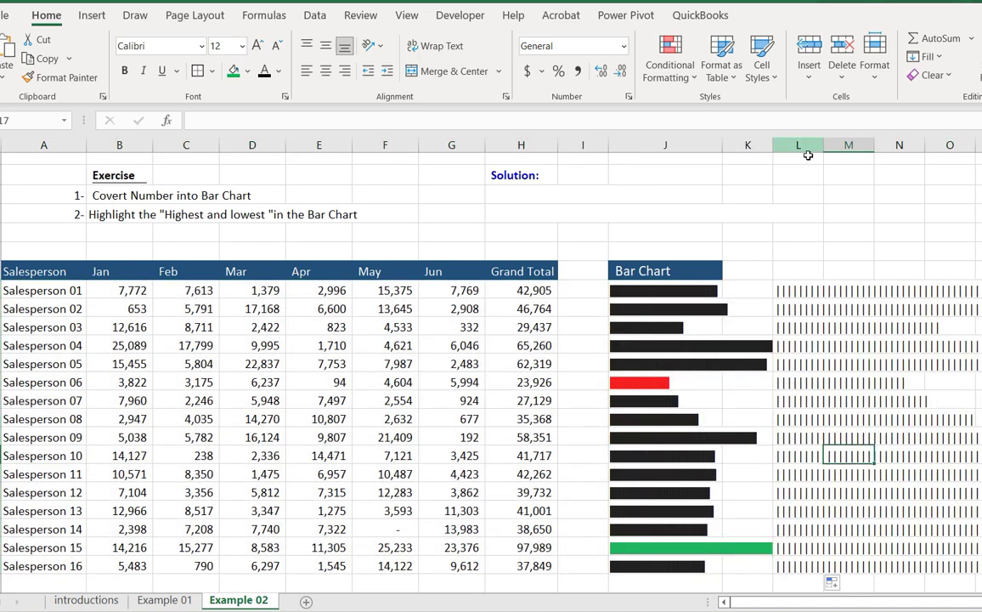
left_click(801, 290)
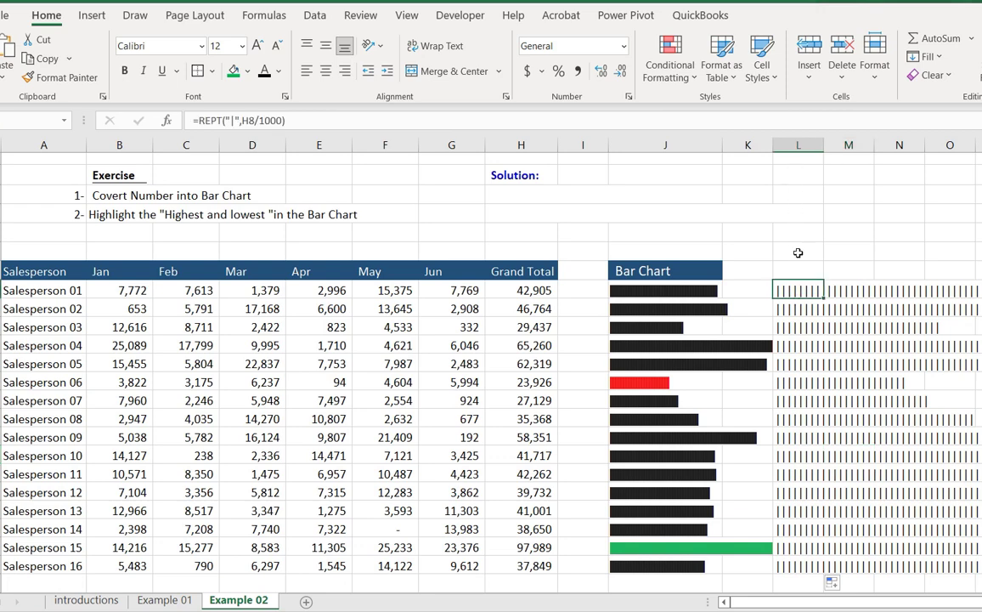
- Set L8:L23 to Playbill and widen columns L and K to fit the bars
left_click_drag(796, 289, 799, 565)
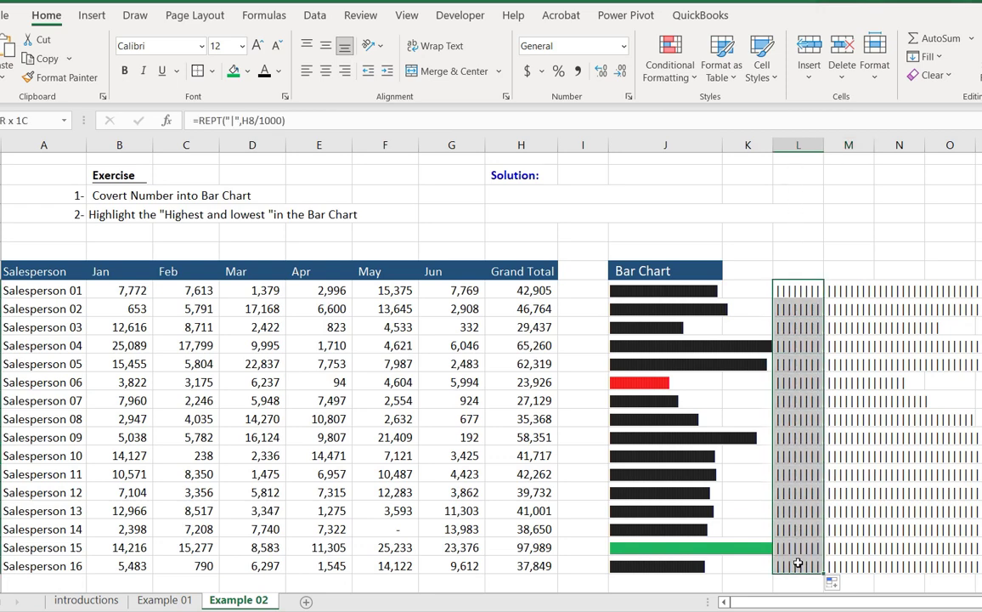
left_click(182, 44)
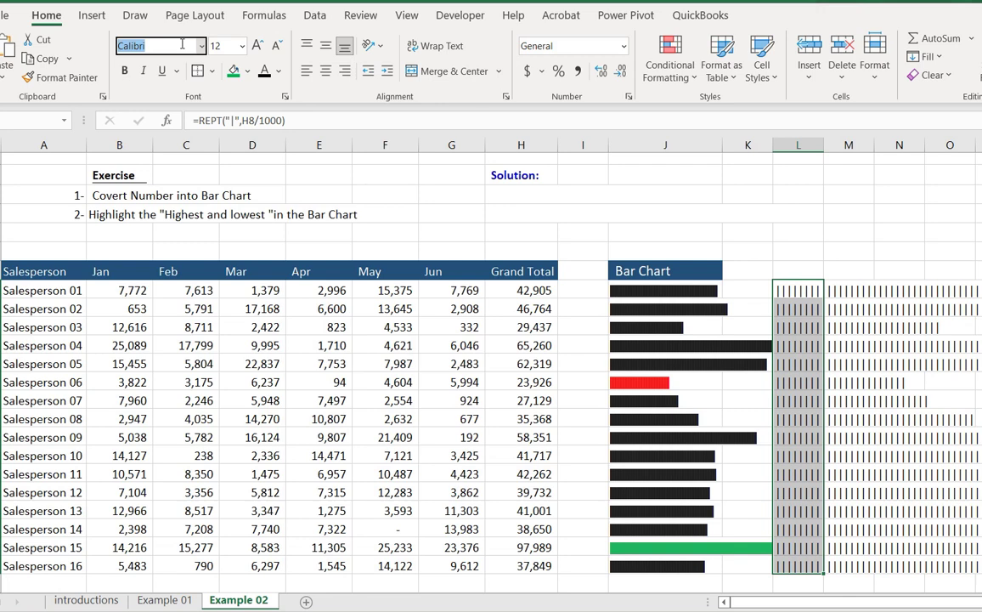
type("Playbill")
key("Tab")
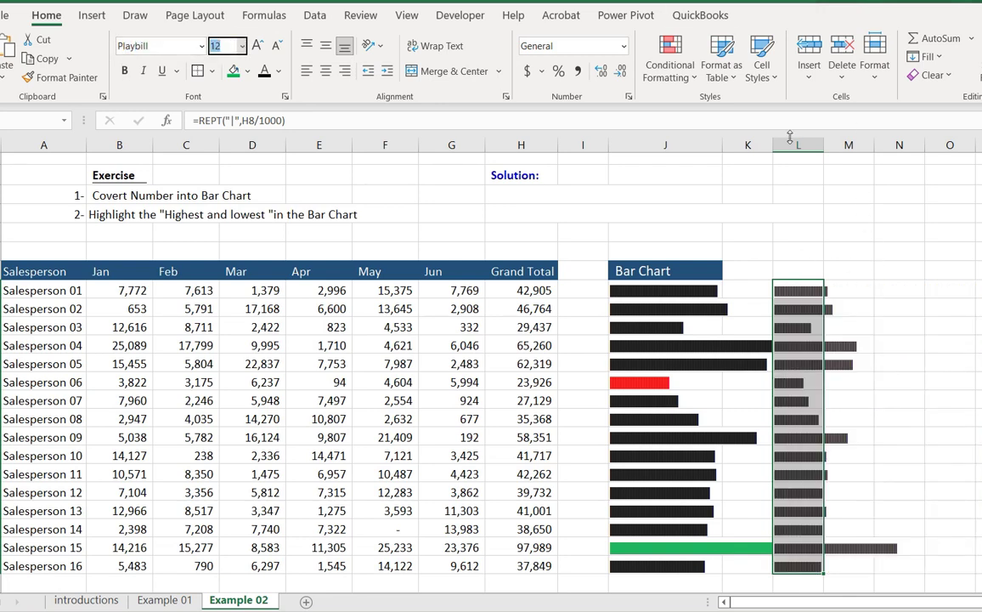
left_click_drag(824, 150, 901, 151)
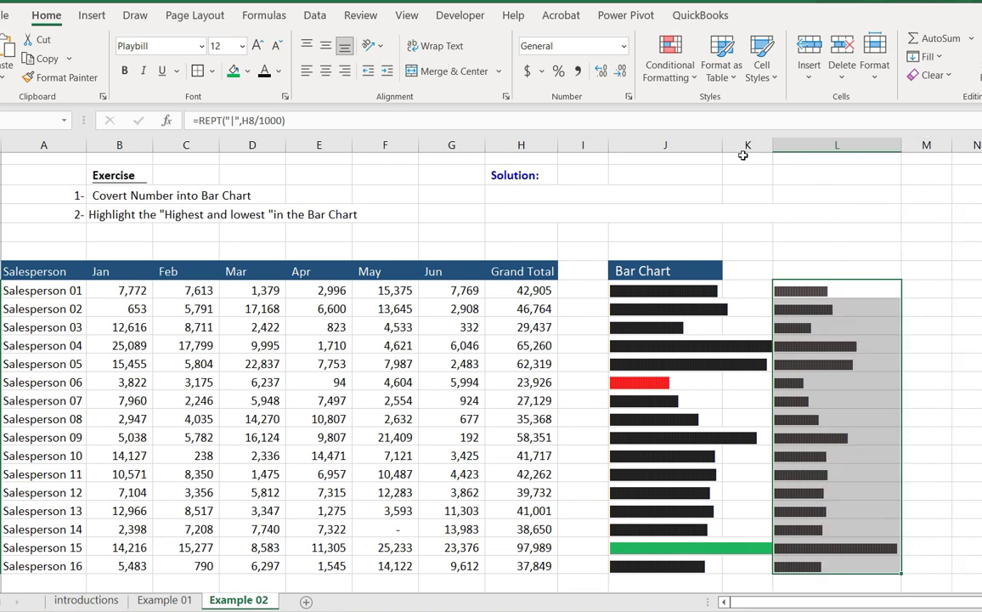
left_click_drag(767, 147, 799, 147)
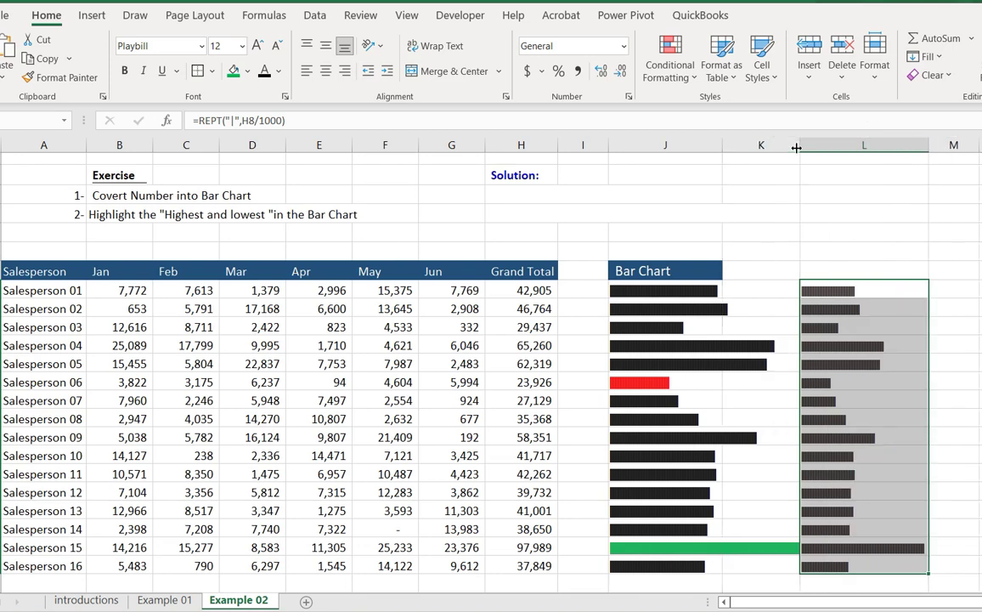
left_click(866, 344)
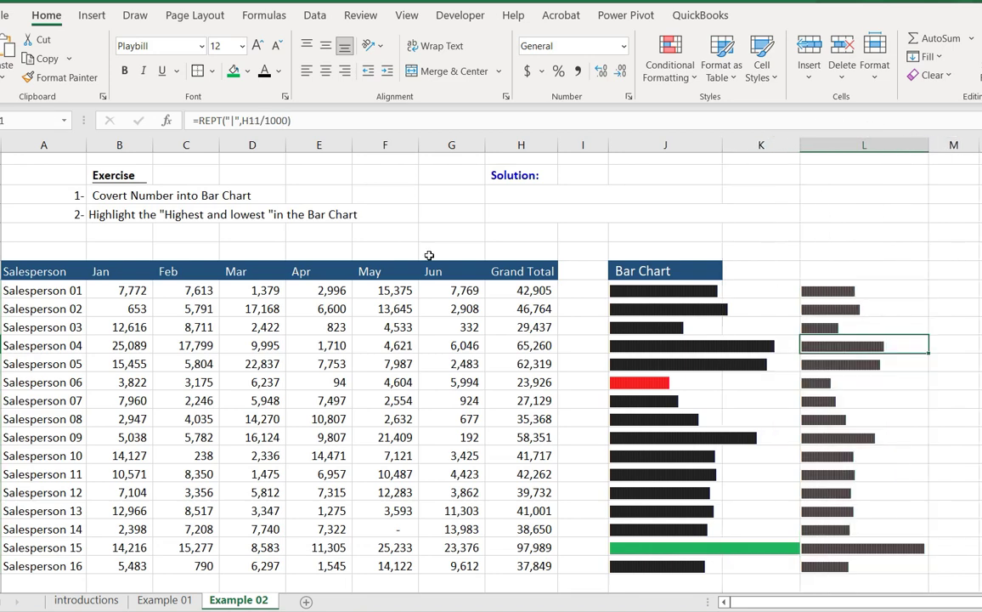
- Colour the 'Covert Number into Bar Chart' note Green, Accent 6, Darker 50%
left_click_drag(78, 202, 143, 195)
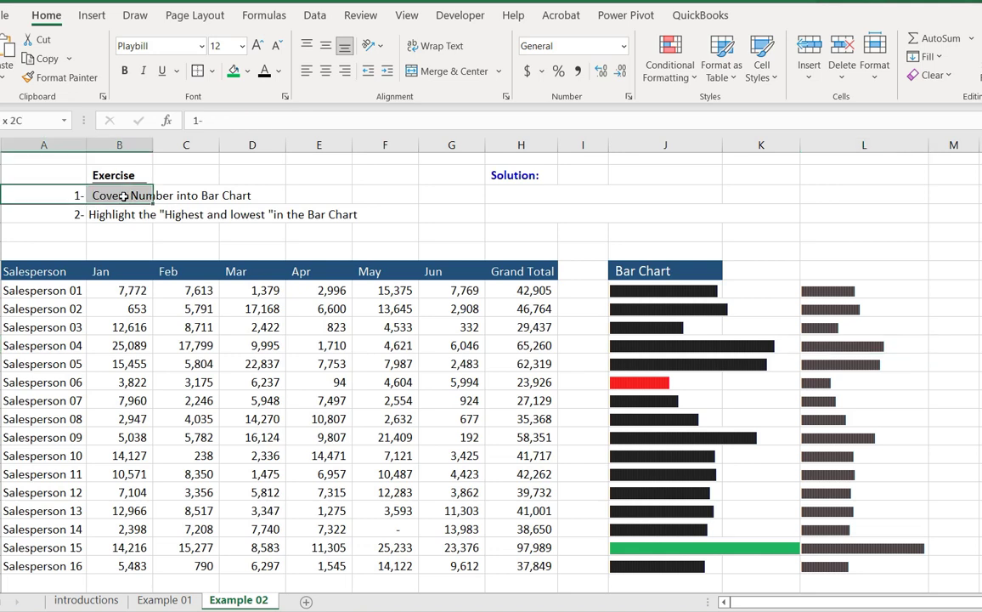
left_click(281, 70)
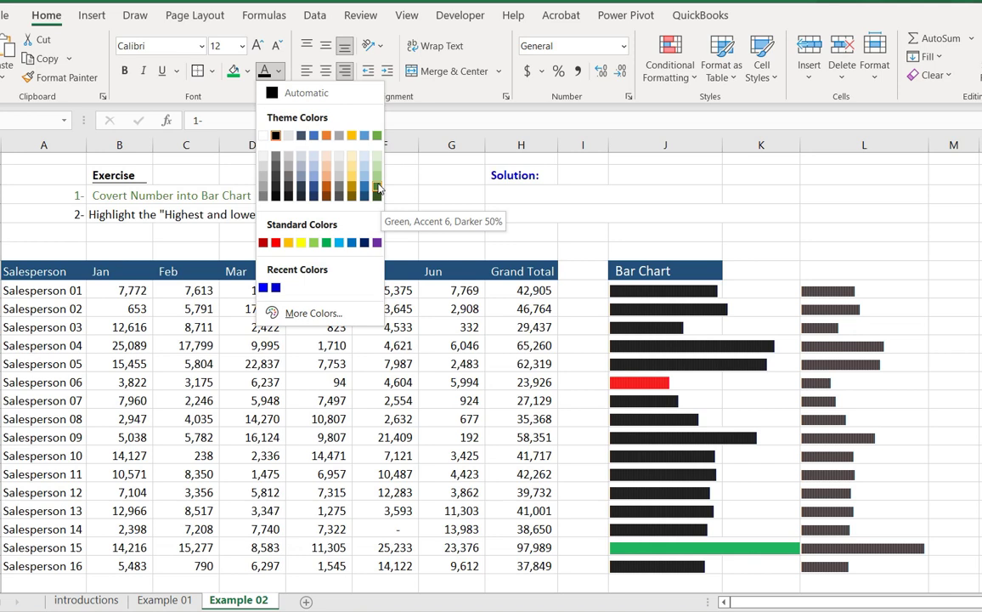
left_click(377, 196)
- Select the Salesperson 01–05 bars, a column J cell, the second exercise note, then an empty cell
left_click_drag(816, 289, 815, 363)
left_click(689, 352)
left_click(96, 214)
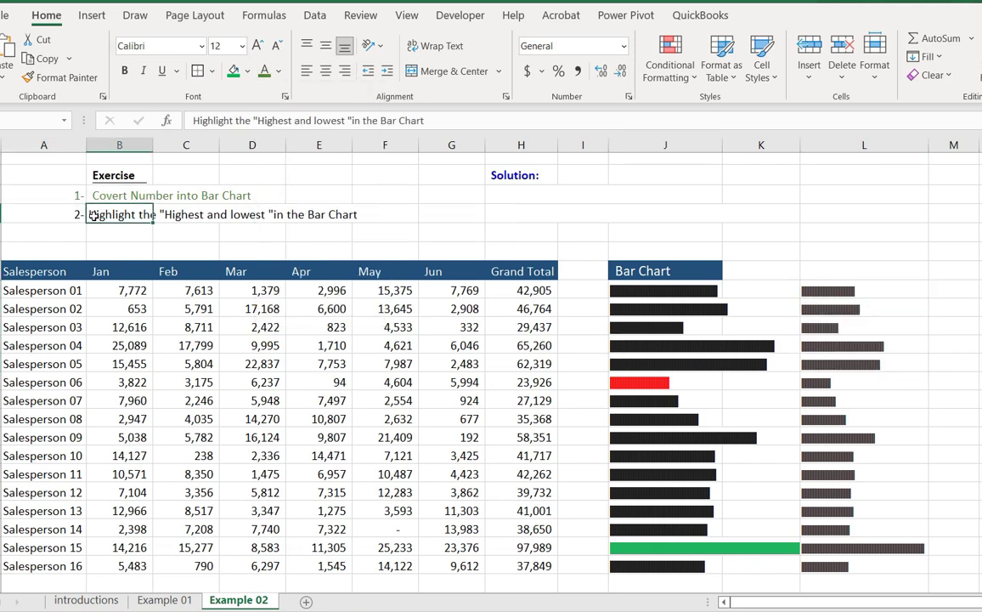
left_click(580, 289)
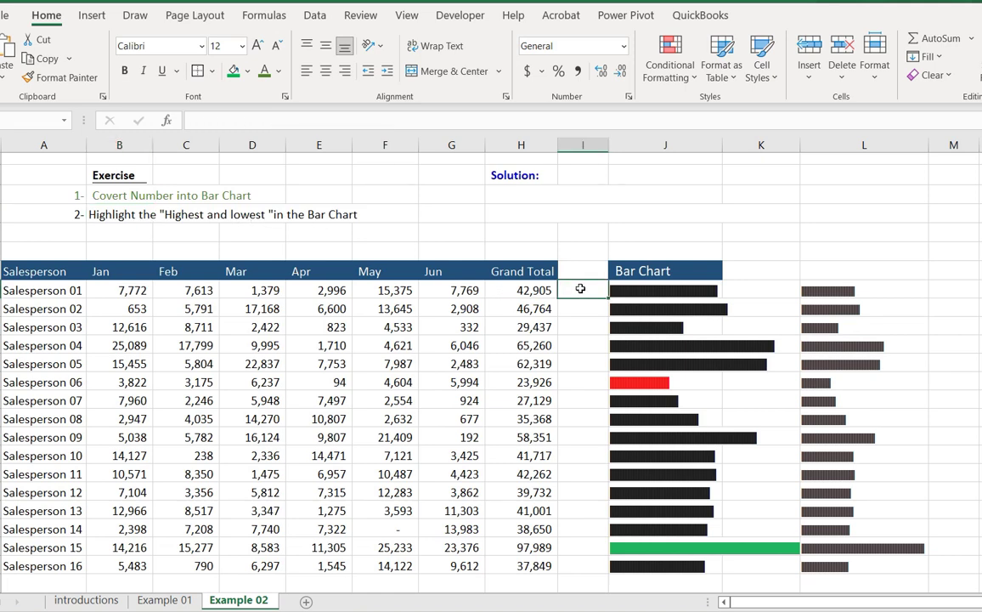
- Enter =H8=MAX($H$8:$H$23) in I8 to test for the highest Grand Total
type("=")
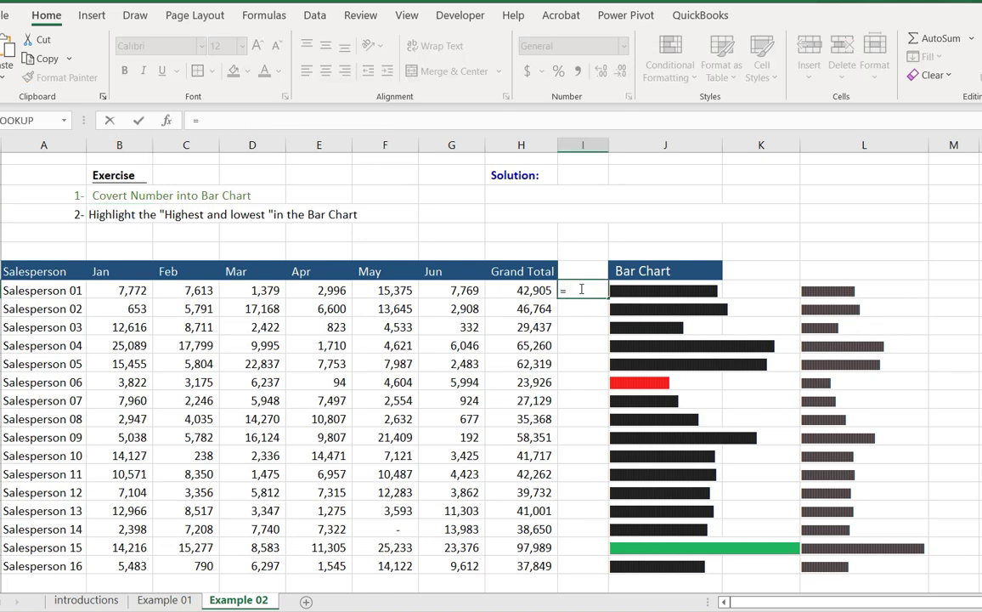
type("h")
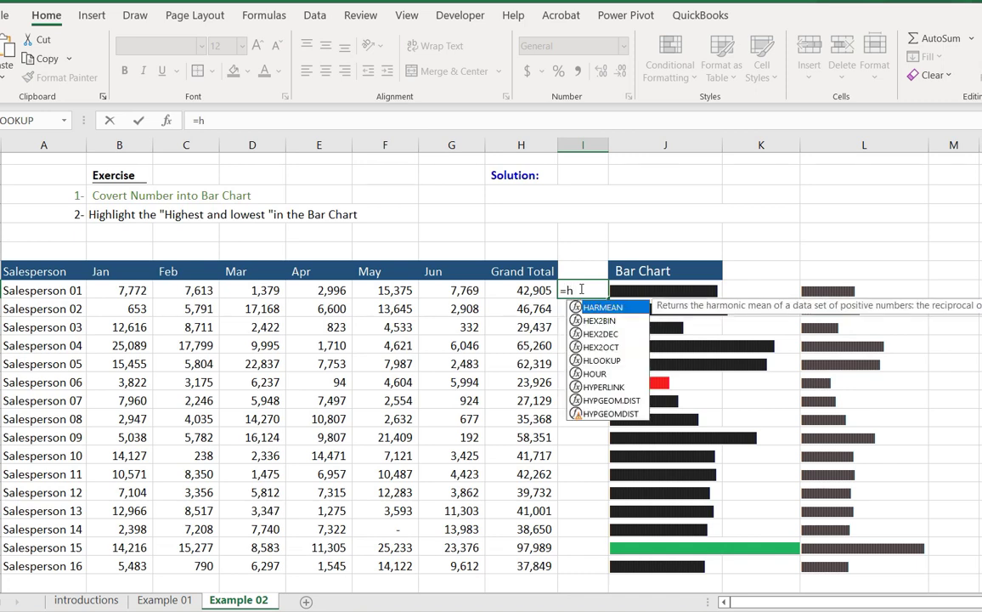
type("8")
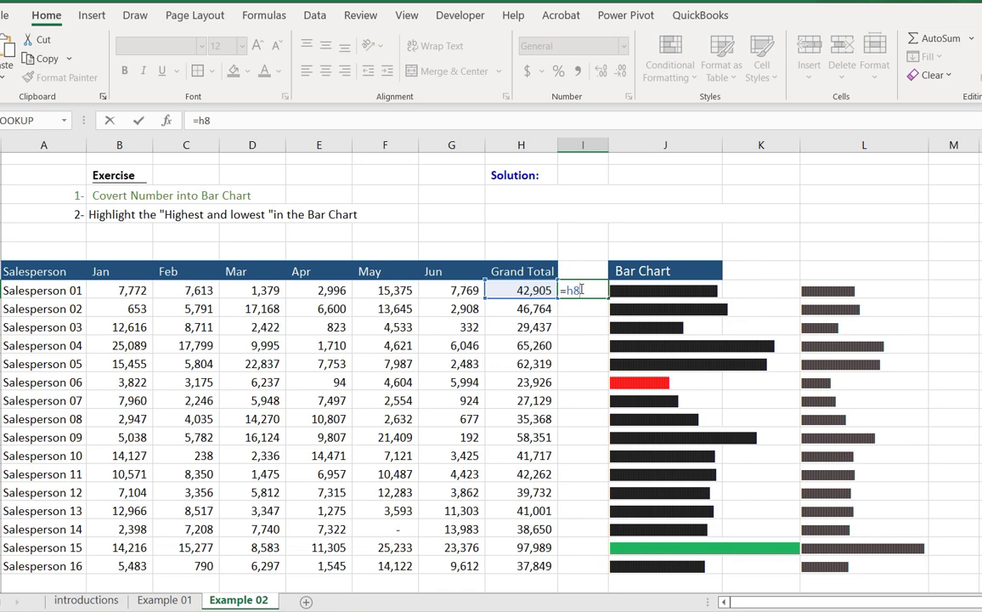
type("=max")
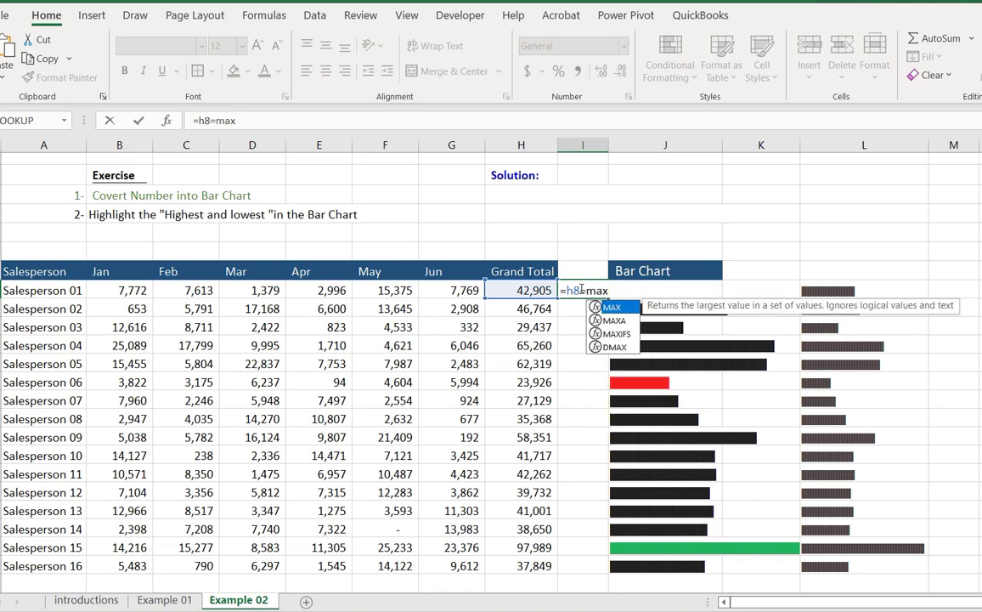
type("(")
left_click_drag(521, 290, 521, 565)
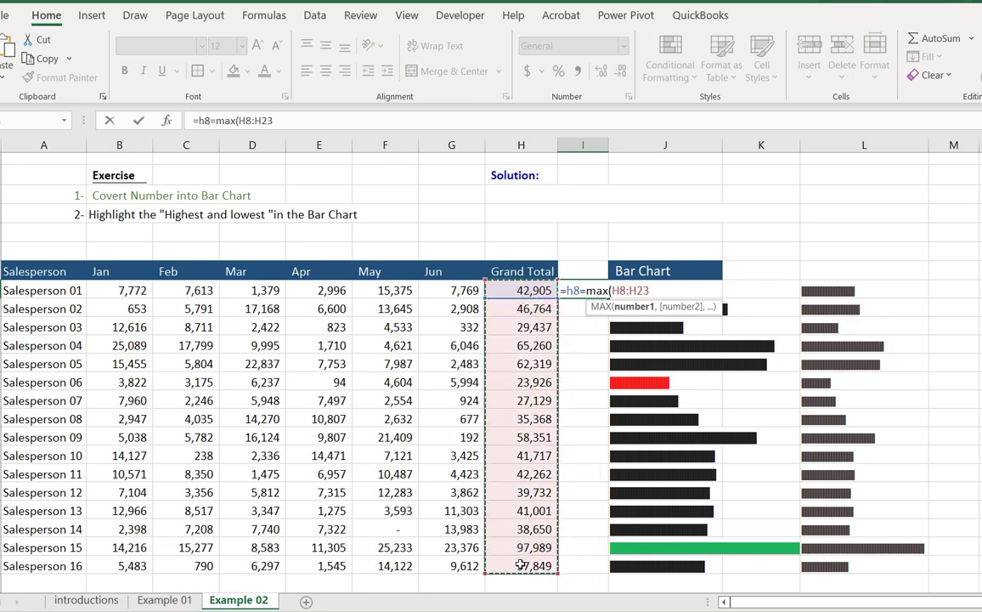
key("F4")
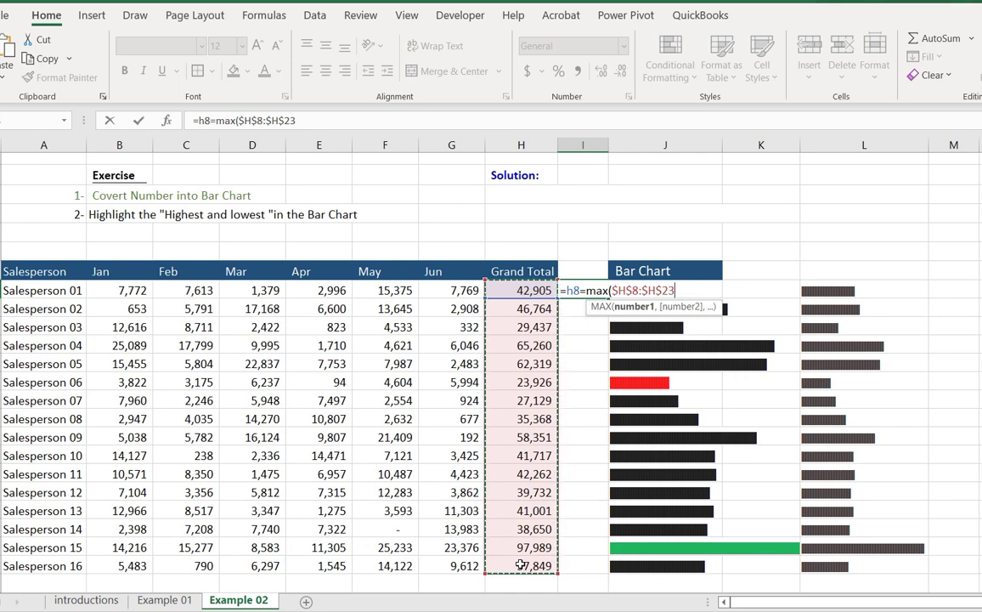
type(")")
key("Return")
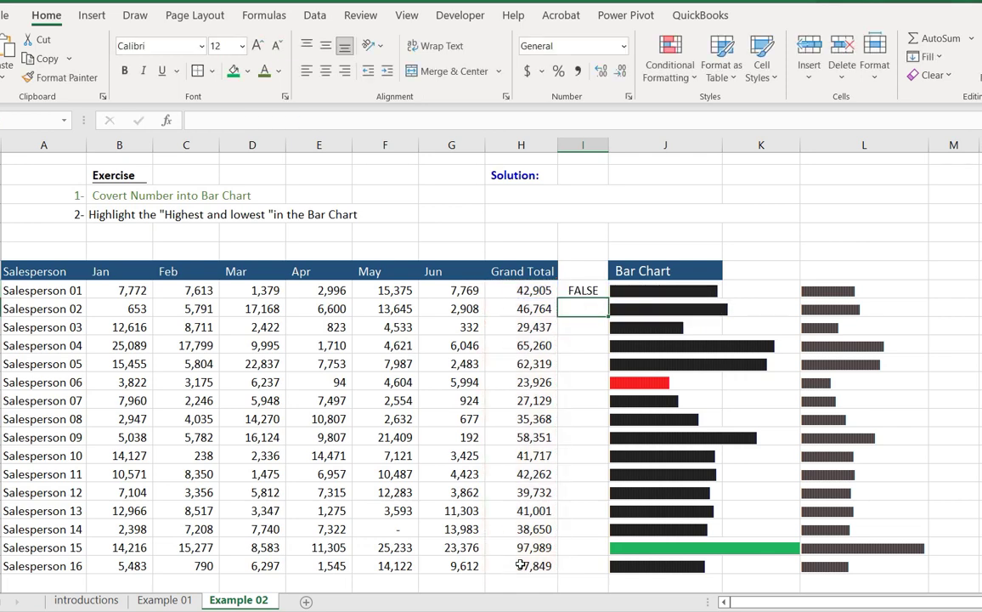
- Fill the MAX check down to I23 and copy its formula text from the formula bar
left_click(577, 289)
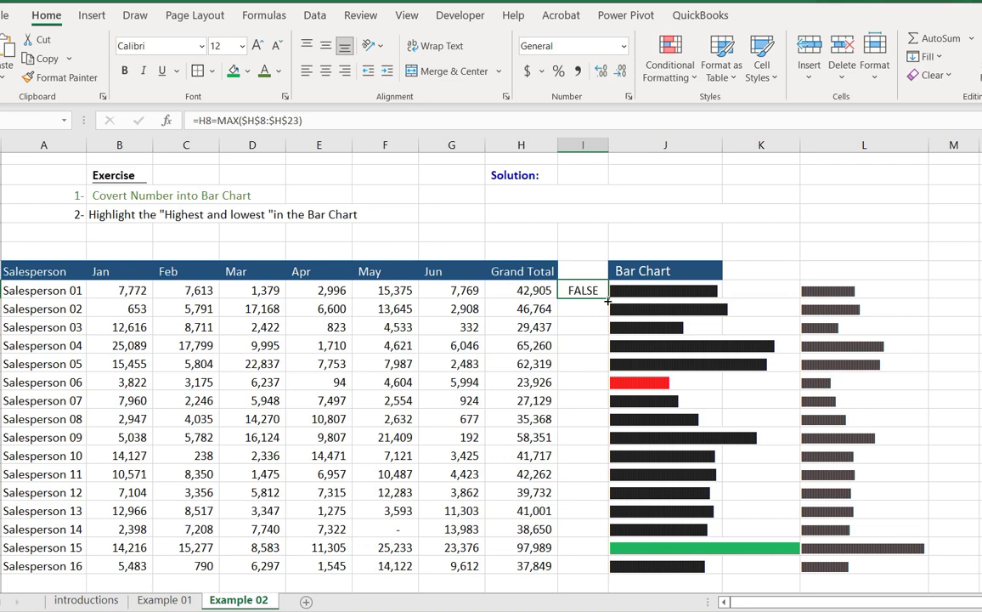
double_click(609, 299)
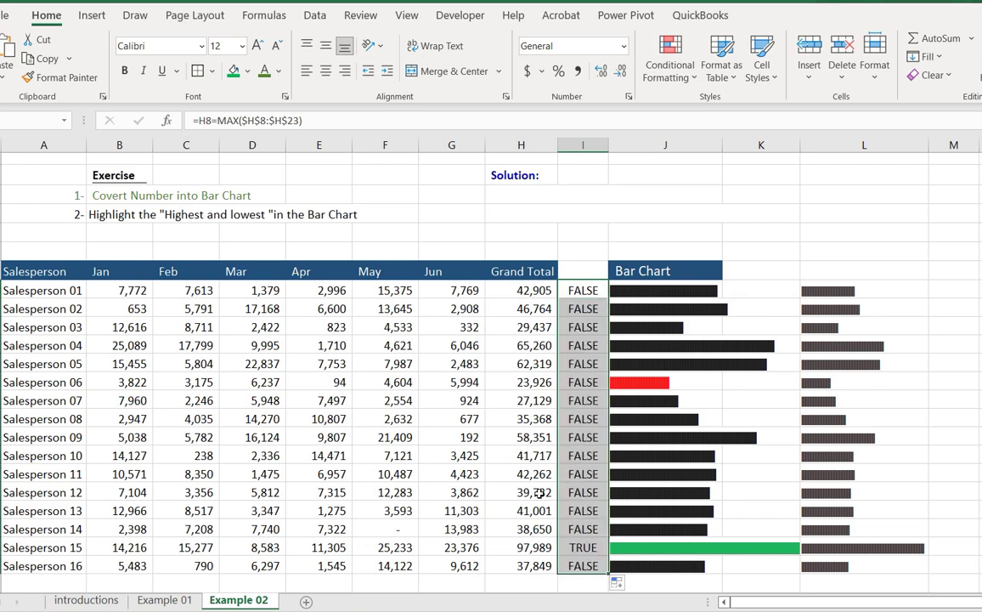
left_click(541, 548)
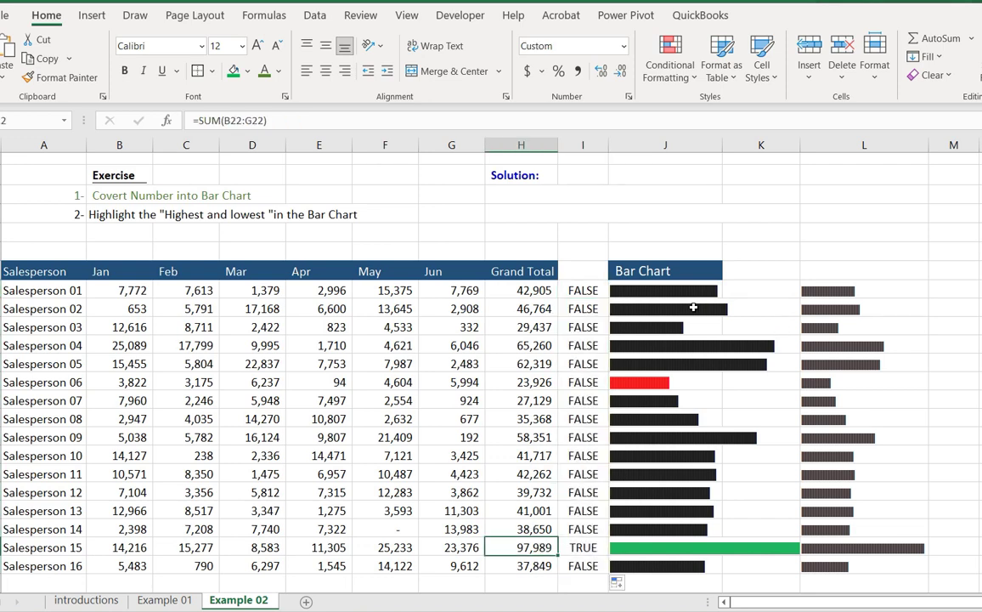
left_click(585, 289)
left_click_drag(303, 120, 200, 120)
key("ctrl+c")
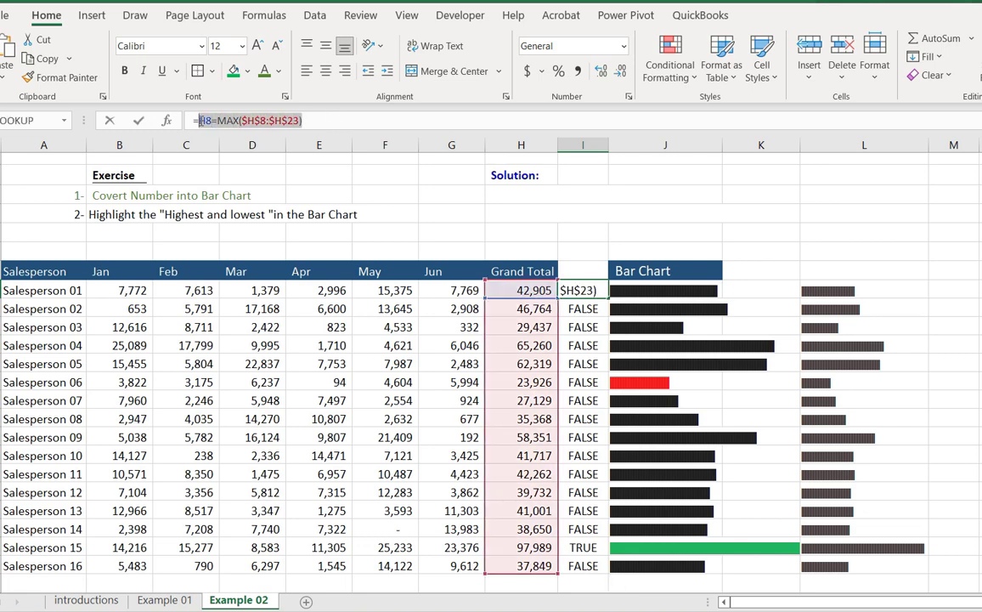
key("Tab")
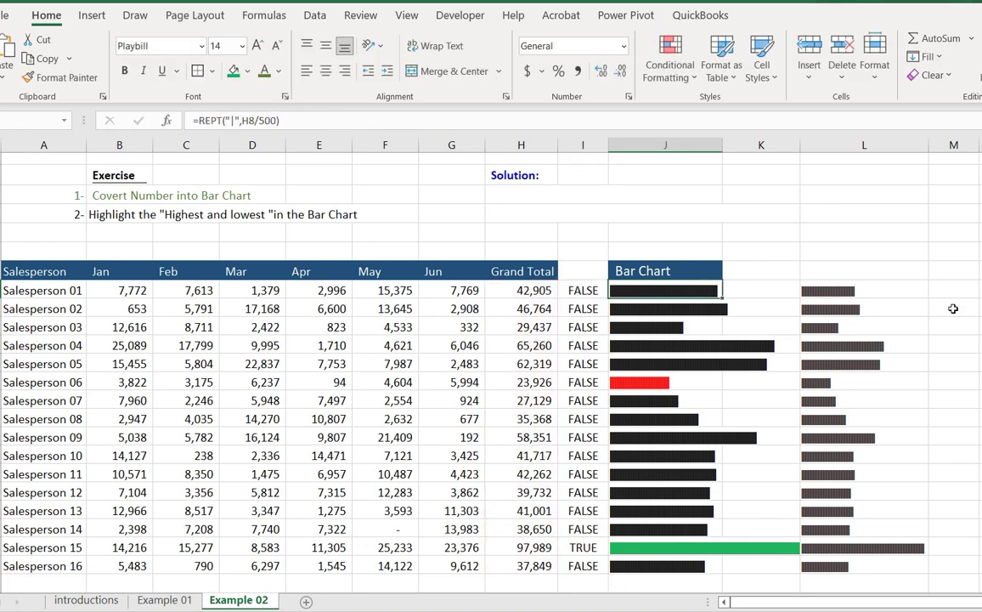
- For L8:L23, start a new formula rule with the pasted =H8=MAX($H$8:$H$23) test
left_click(882, 293)
left_click_drag(882, 293, 877, 561)
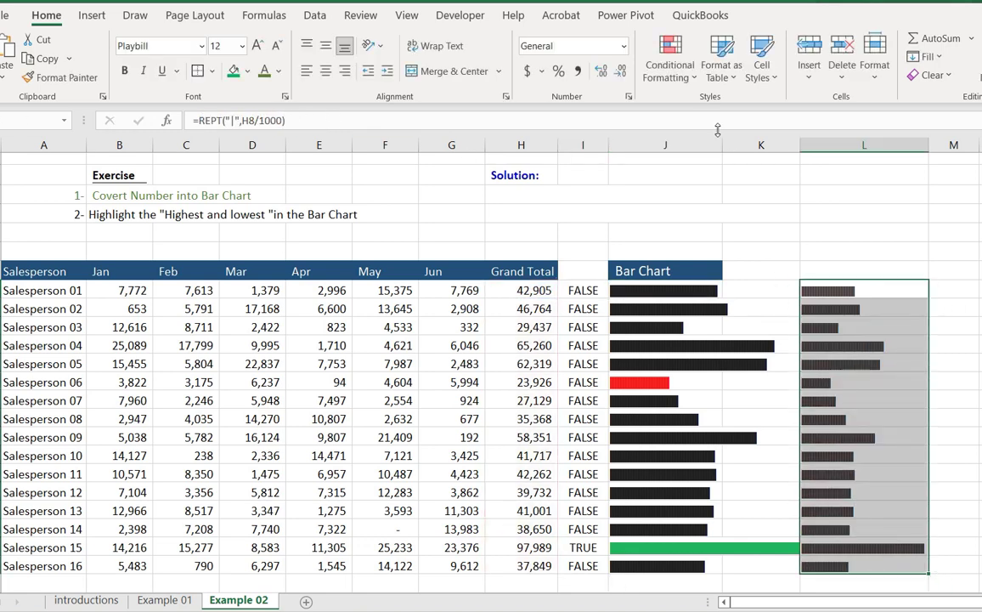
left_click(689, 81)
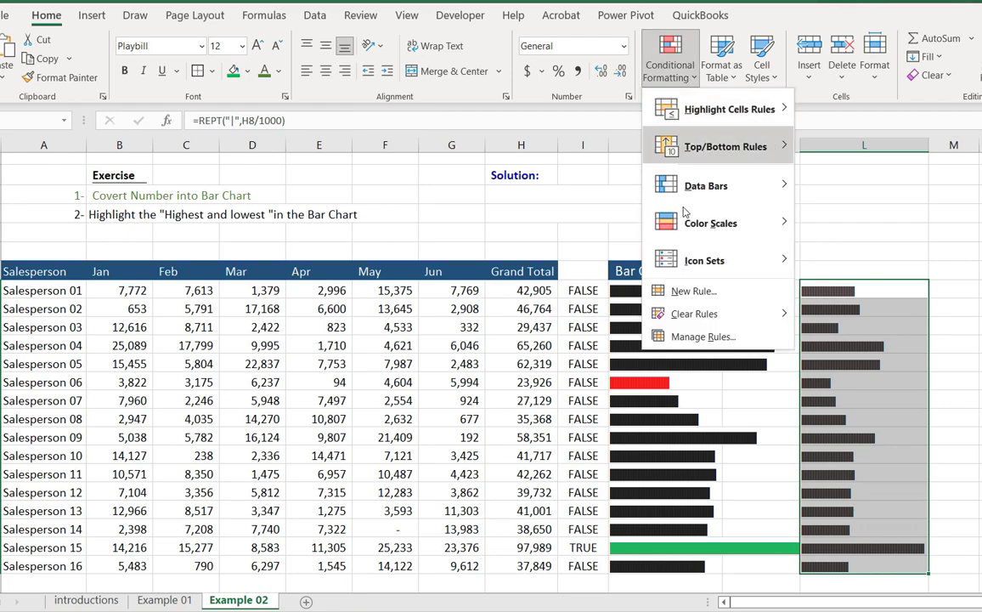
left_click(703, 337)
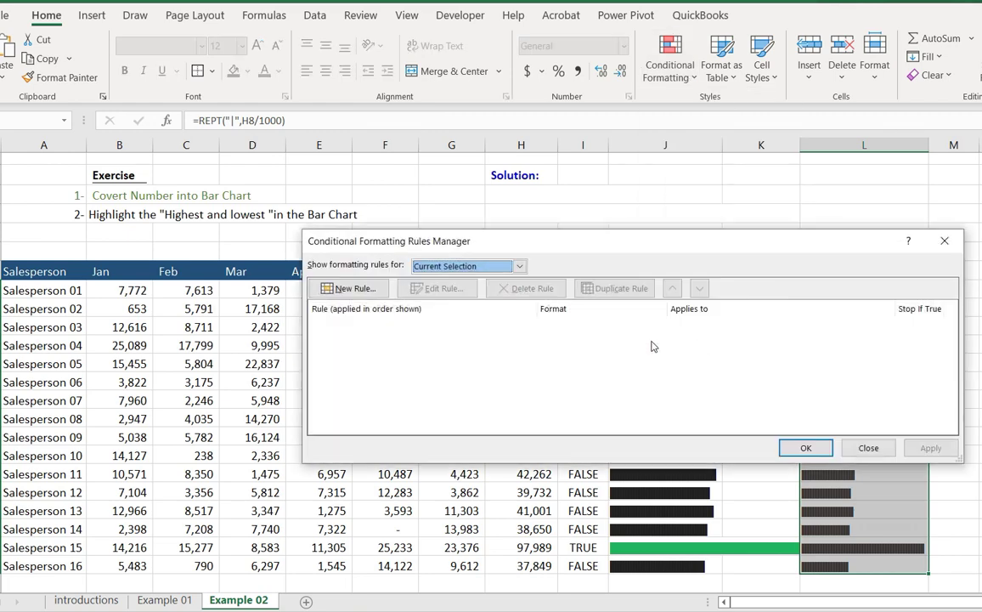
left_click(338, 288)
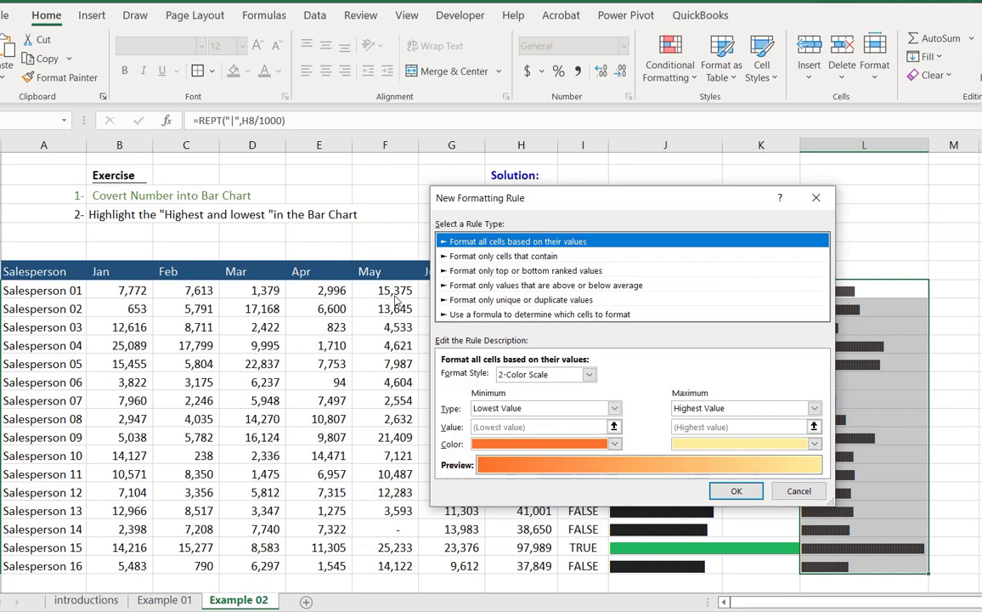
left_click(474, 315)
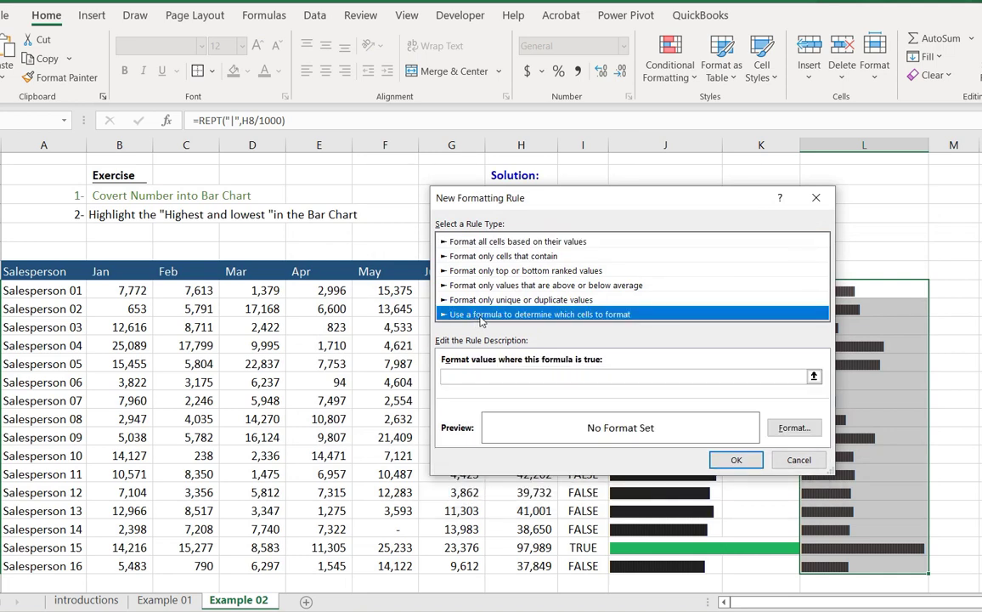
left_click(493, 375)
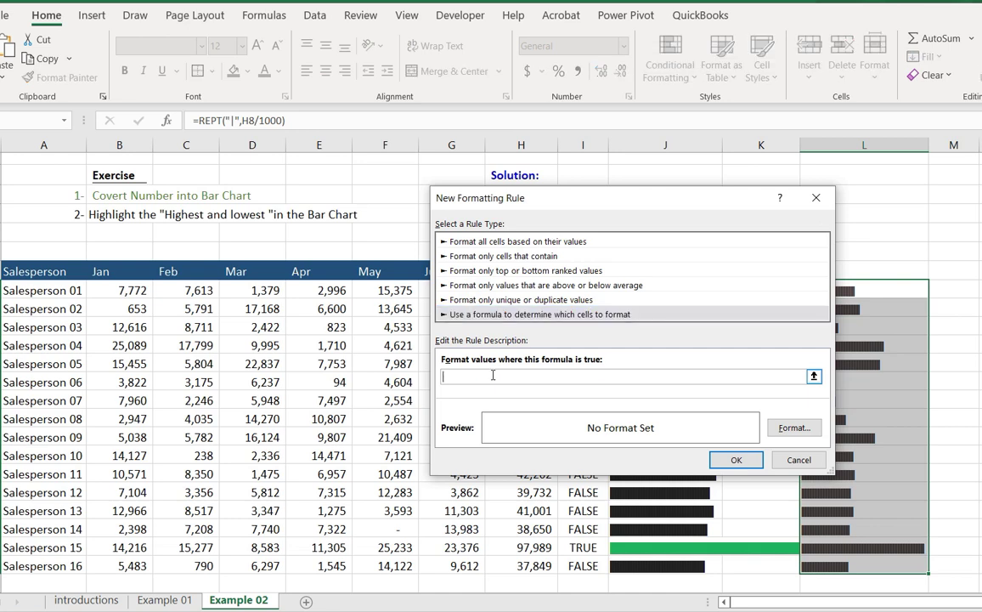
key("ctrl+v")
- Give the MAX rule a blue font and confirm it
left_click(792, 429)
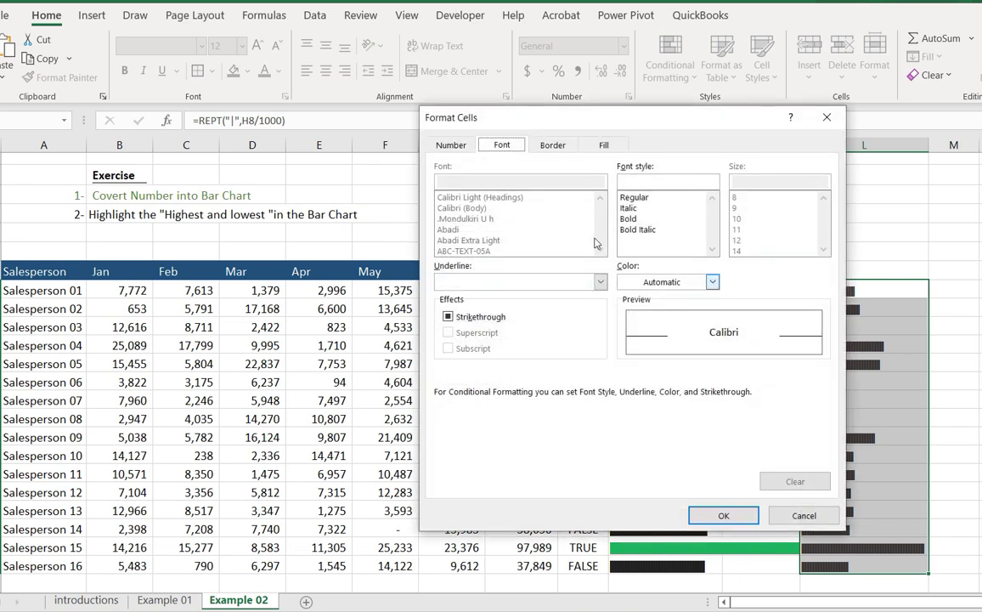
left_click(713, 282)
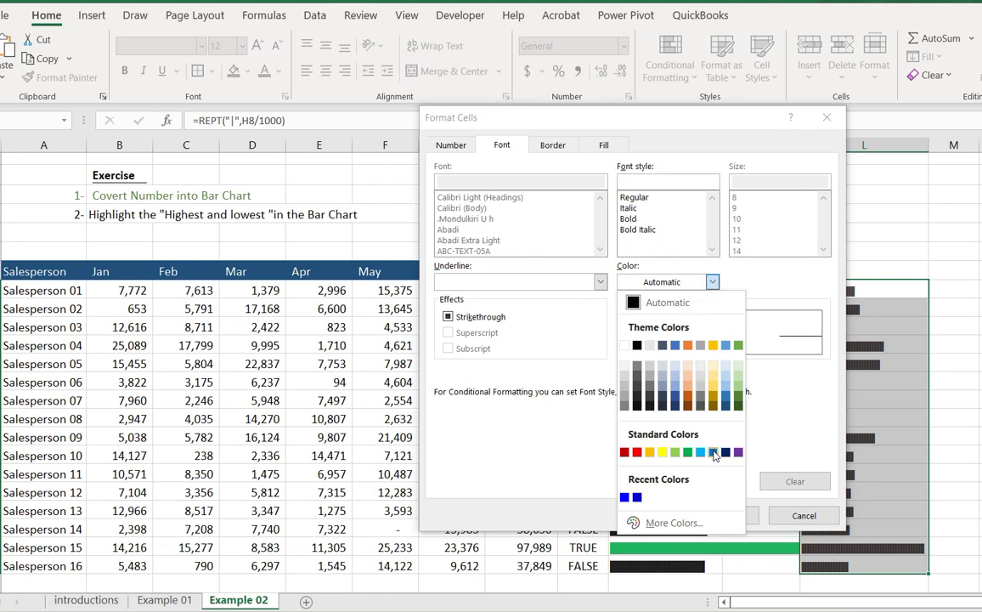
left_click(625, 498)
left_click(726, 516)
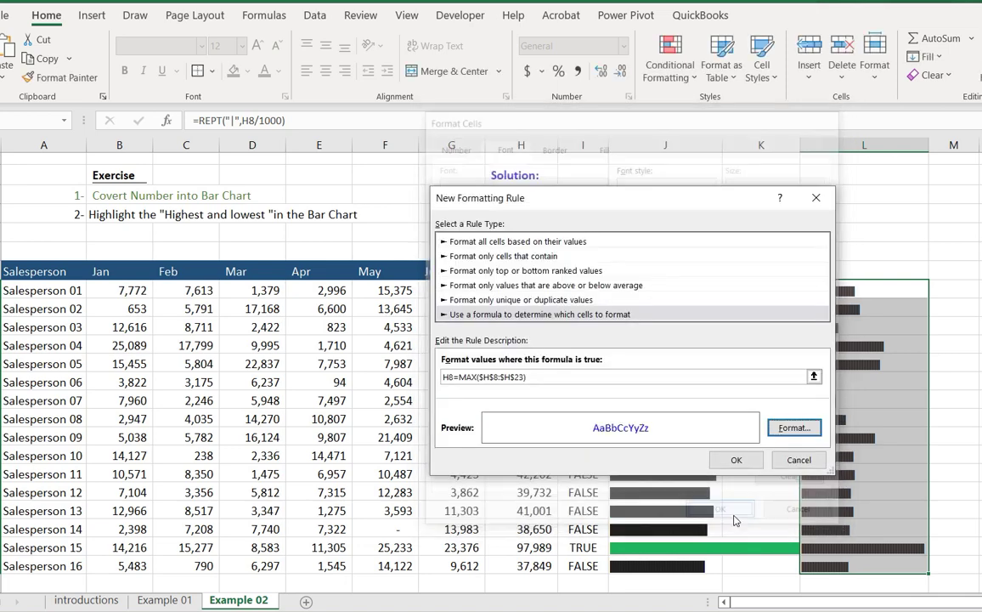
left_click(747, 465)
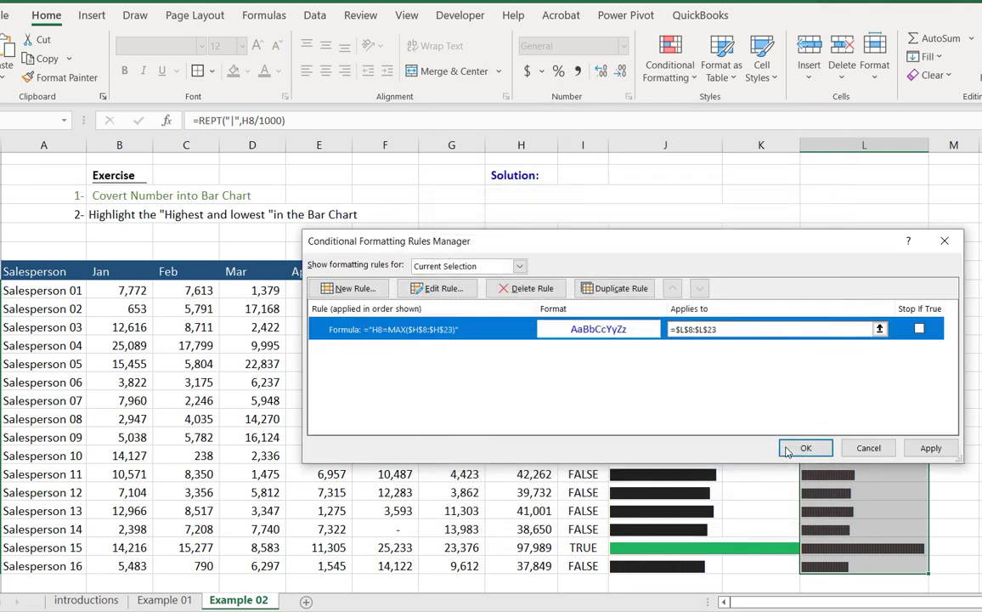
left_click(929, 449)
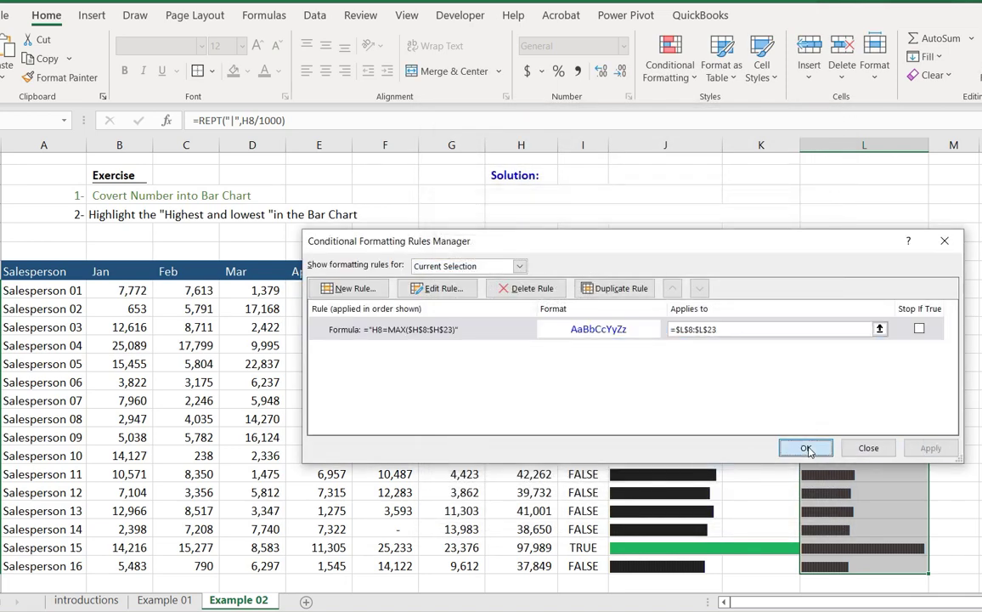
left_click(806, 447)
- Edit the MAX rule on L8:L23 to correct its quoted formula, apply it, then select I8
left_click(848, 465)
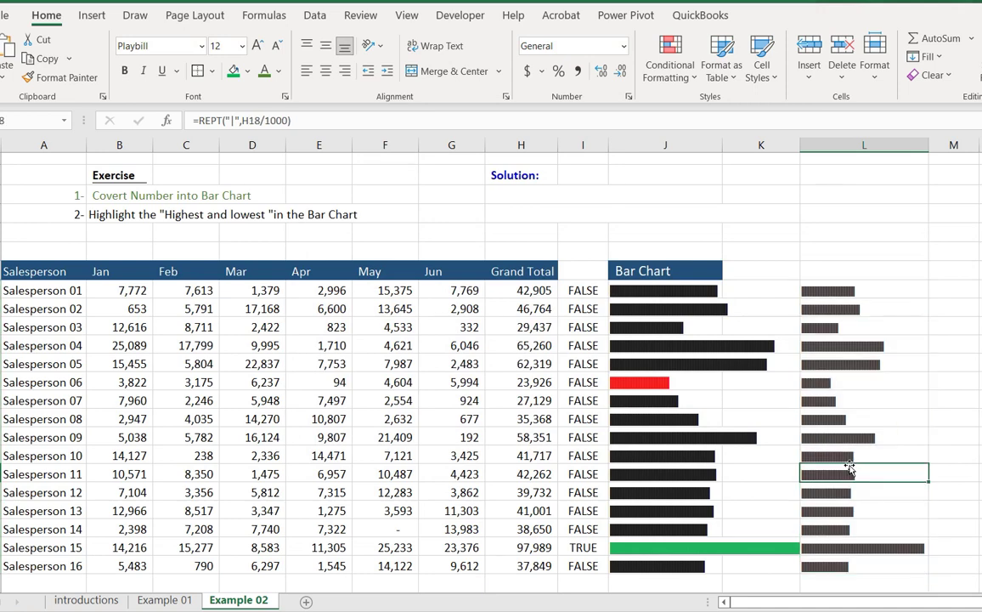
left_click_drag(853, 289, 859, 568)
left_click(673, 71)
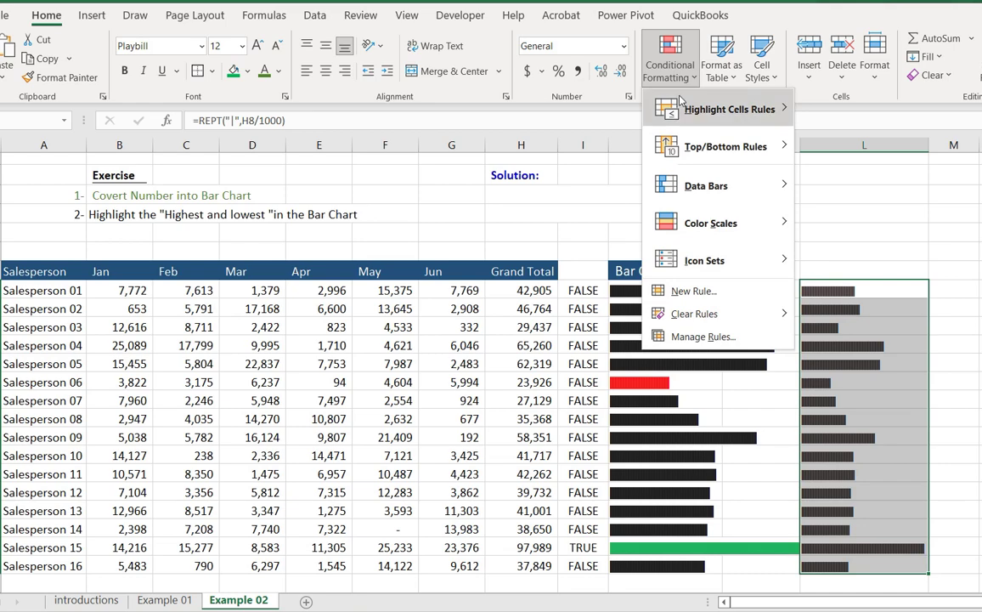
left_click(704, 331)
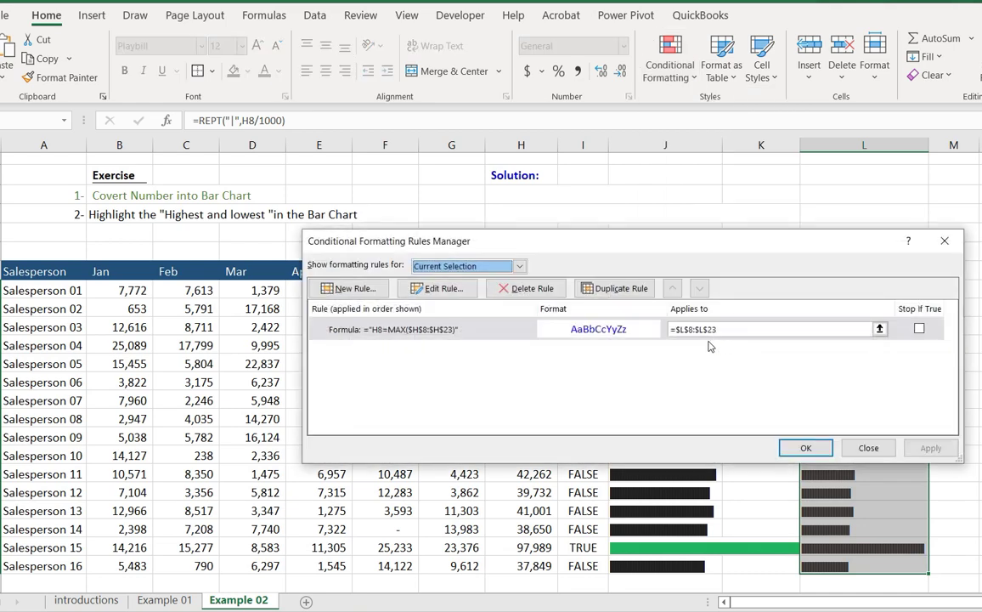
left_click(513, 329)
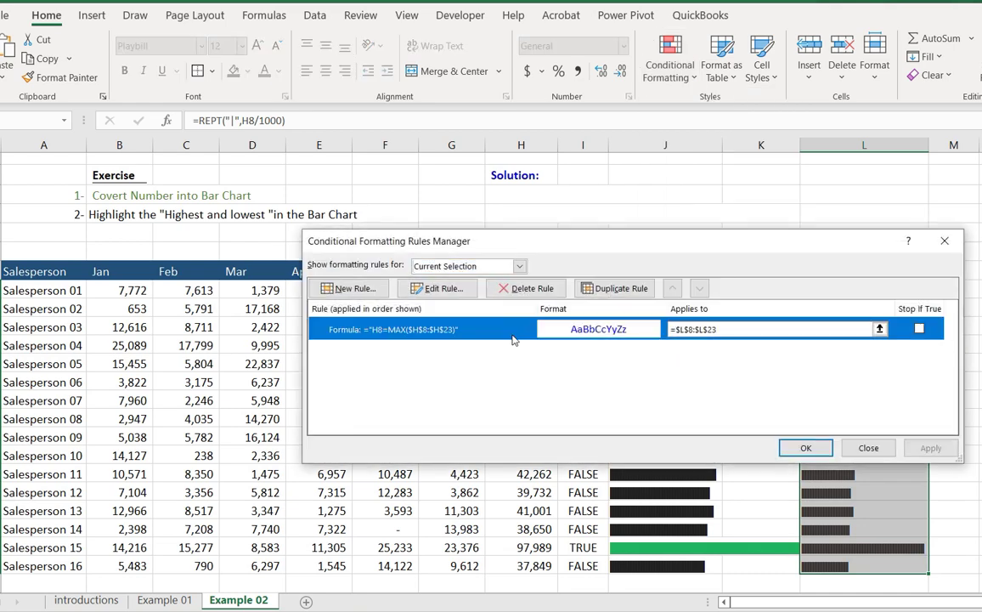
double_click(502, 333)
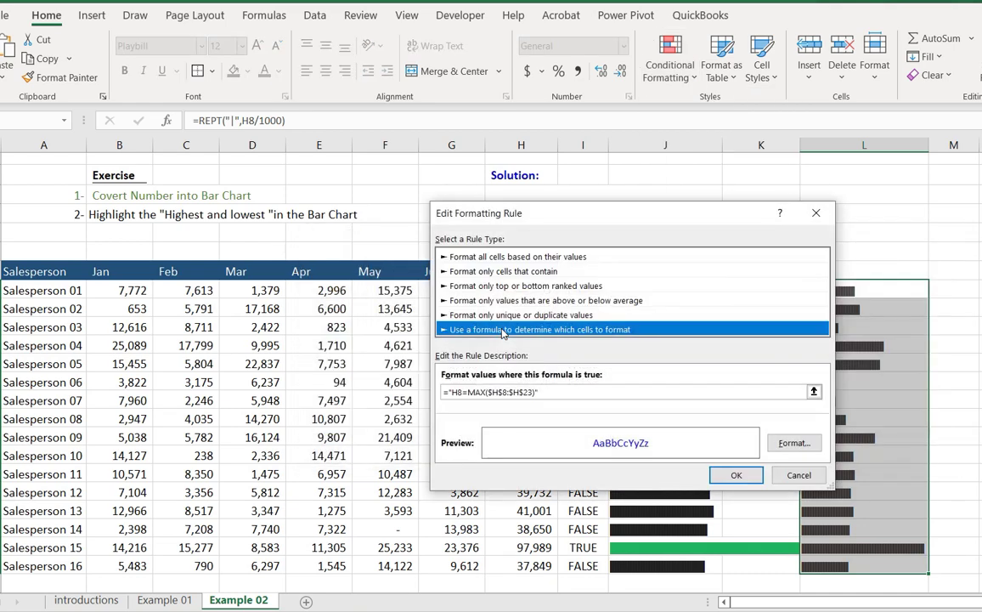
left_click(561, 390)
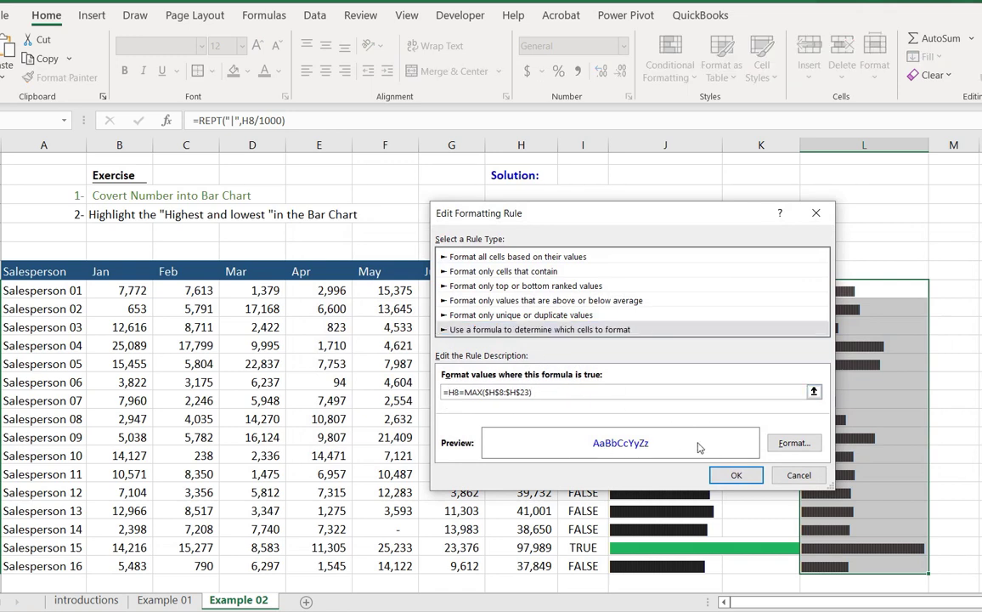
left_click(737, 475)
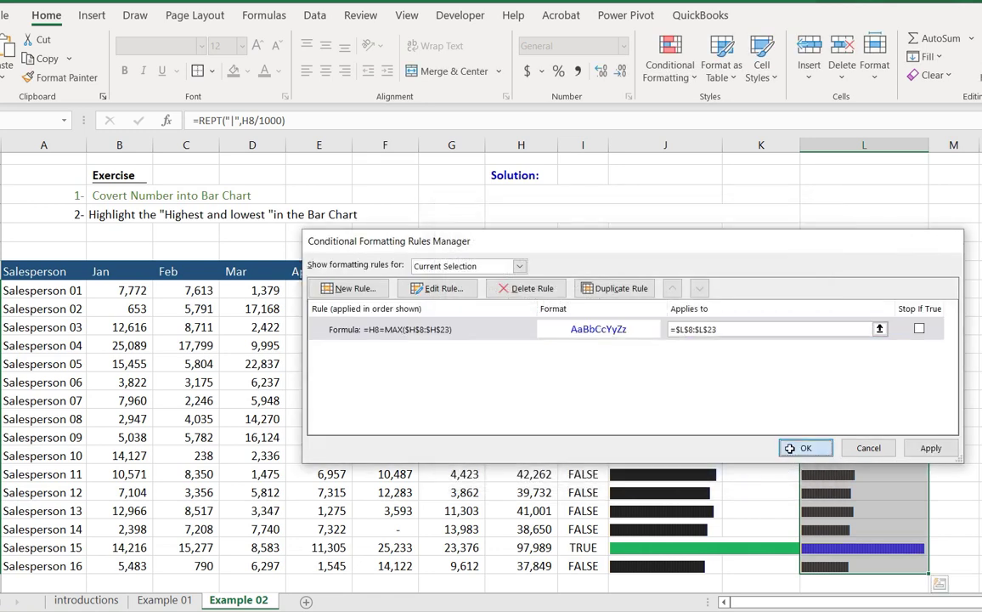
left_click(806, 447)
left_click(566, 290)
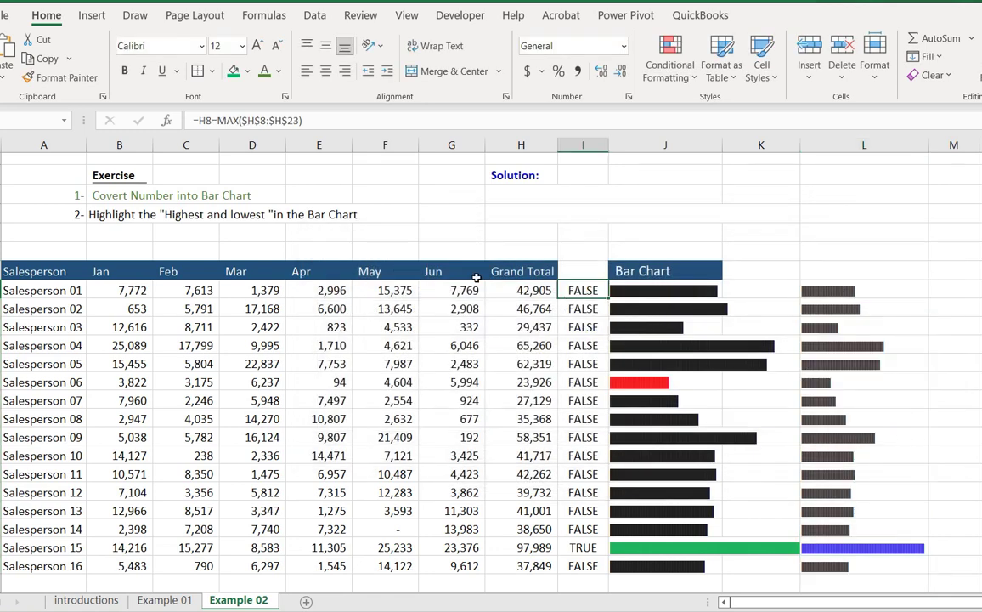
- Change I8's test from MAX to MIN, fill it down the column, then select L8:L23
left_click(236, 121)
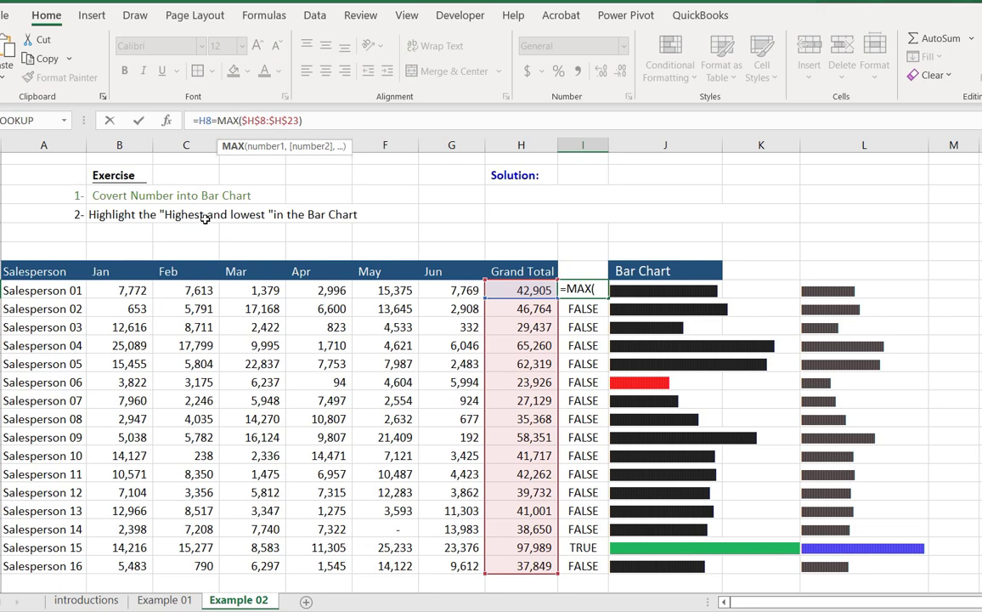
key("BackSpace")
key("BackSpace")
type("in")
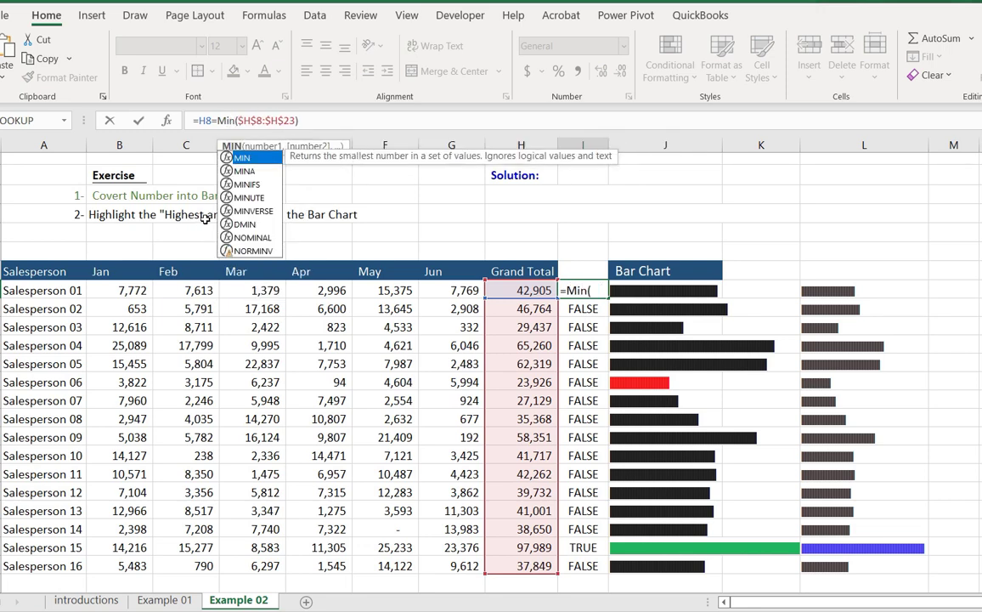
key("ctrl+Return")
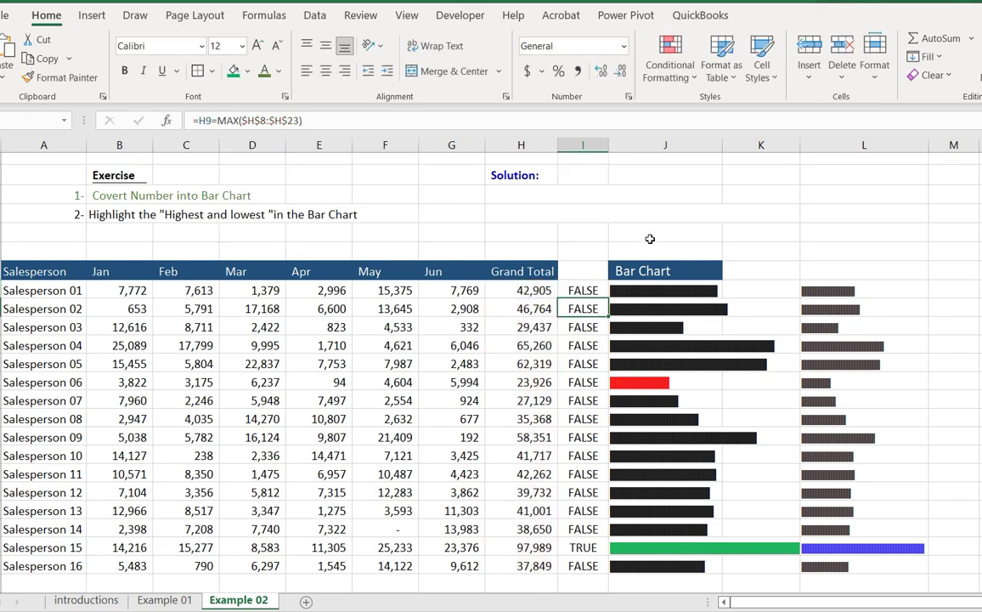
double_click(608, 293)
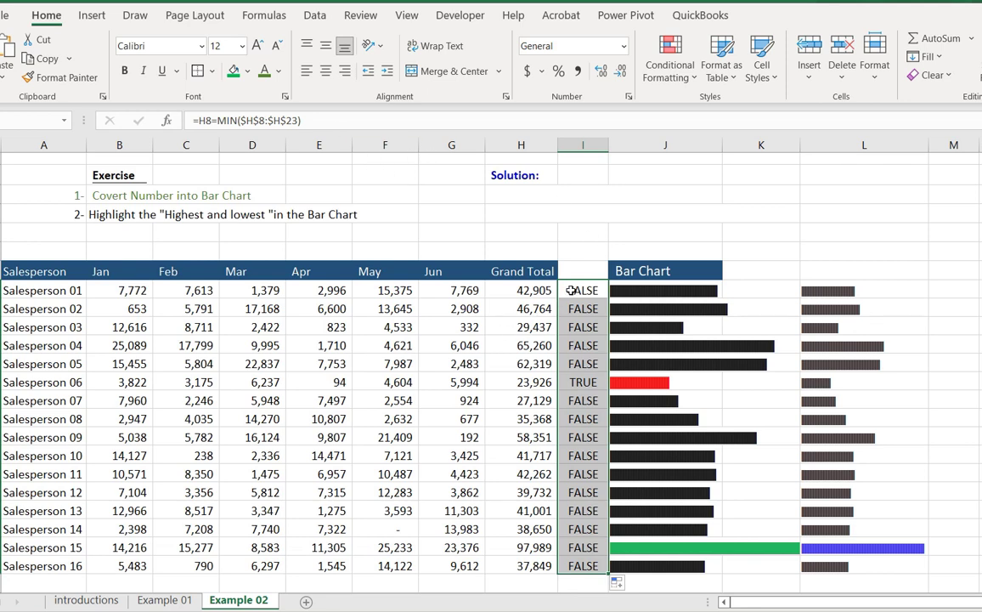
left_click_drag(216, 120, 189, 125)
key("Tab")
left_click_drag(819, 289, 843, 531)
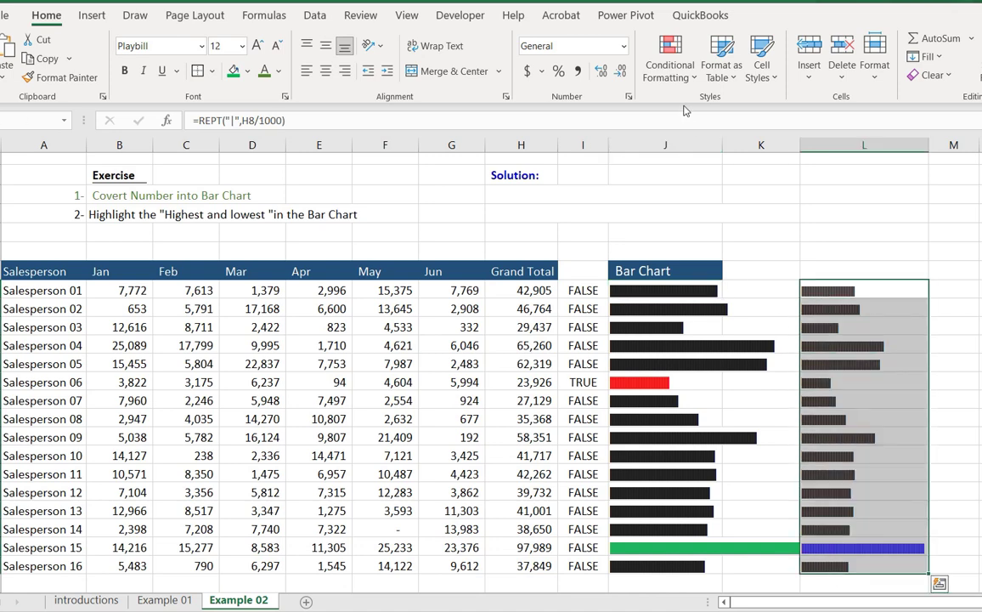
- Start a new formula rule on column L with the pasted =H8=MIN($H$8:$H$23) test
left_click(671, 62)
mouse_move(686, 94)
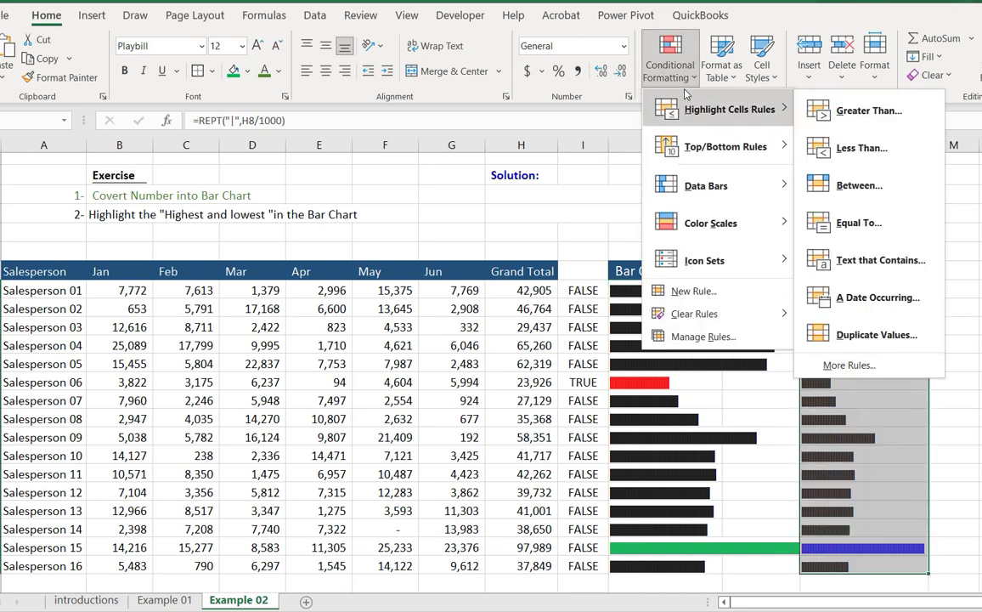
left_click(703, 337)
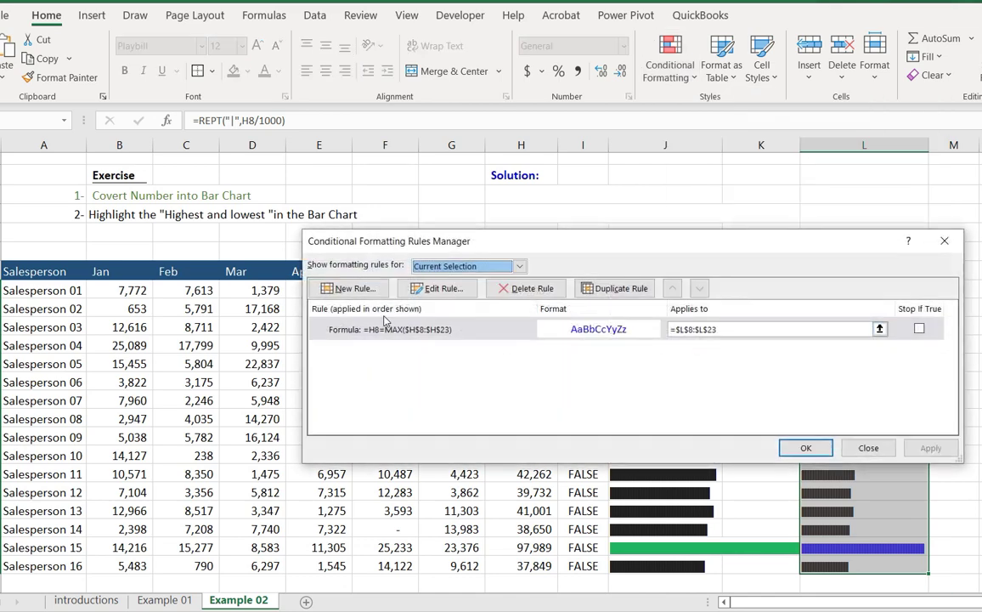
left_click(367, 294)
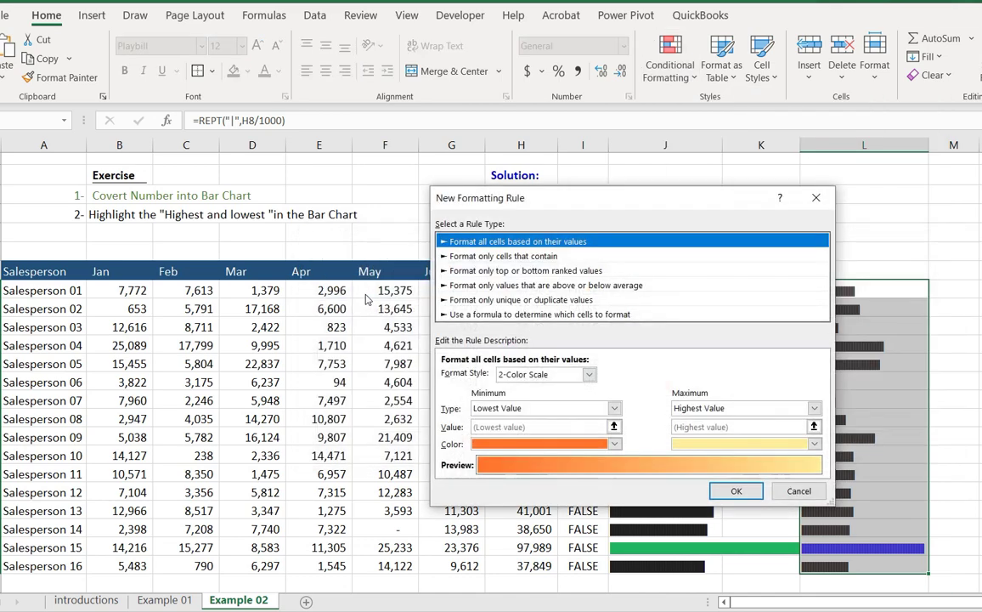
left_click(455, 315)
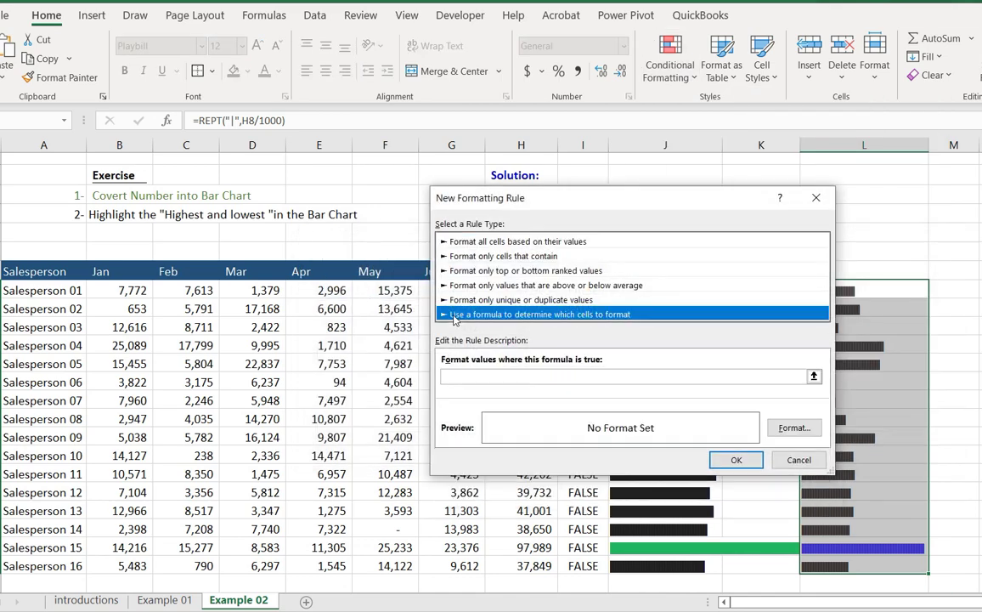
left_click(567, 375)
type("=H8=MIN($H$8:$H$23)")
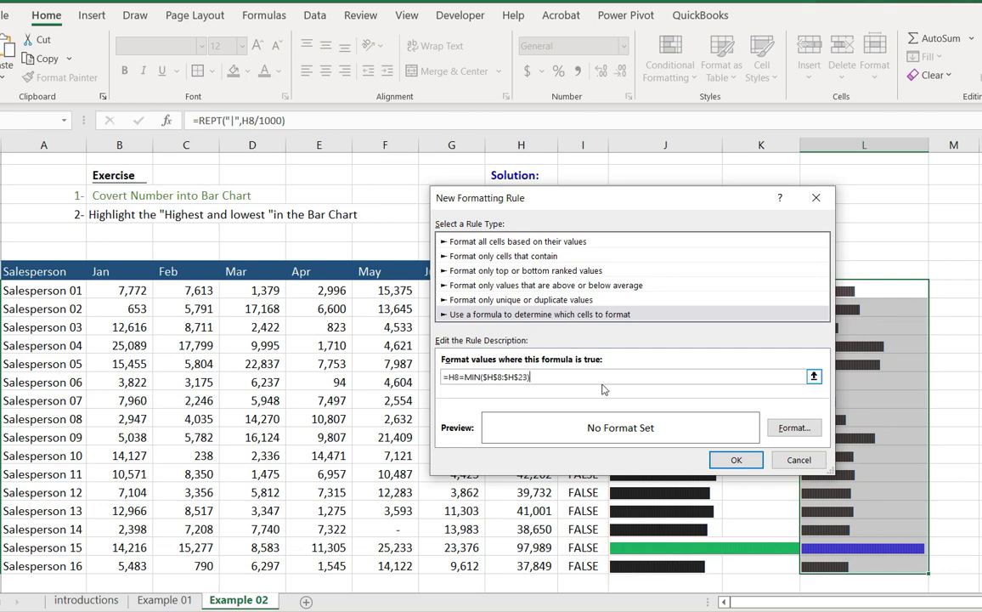
- Give the MIN rule a dark red font, confirm and apply it
left_click(788, 431)
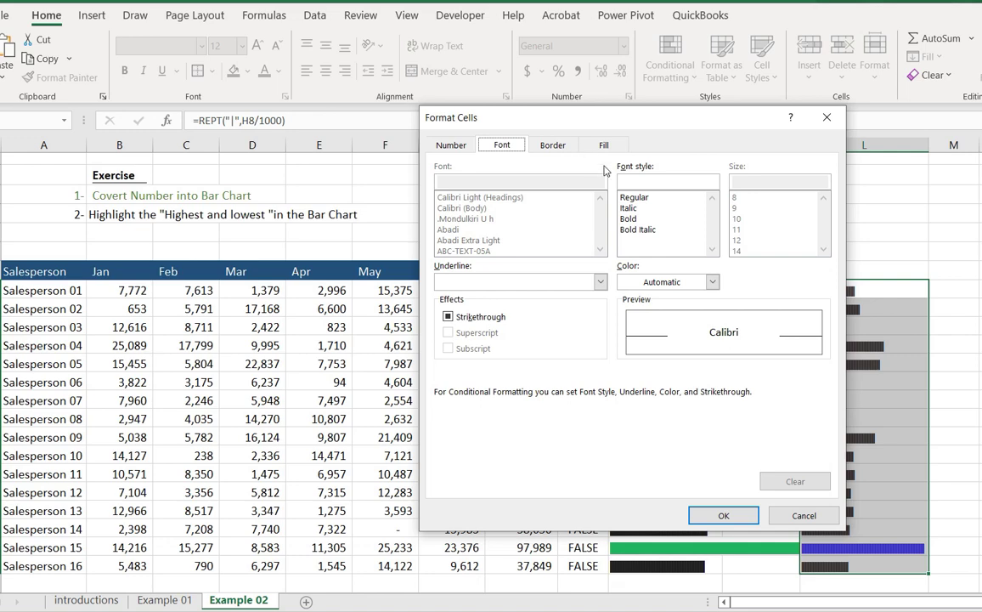
left_click(713, 282)
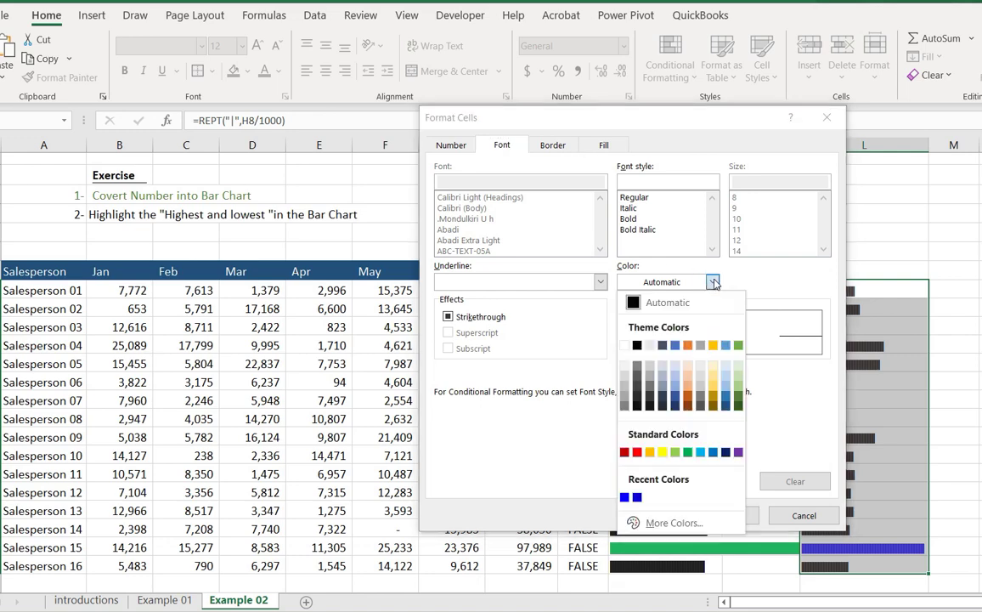
left_click(624, 452)
left_click(710, 508)
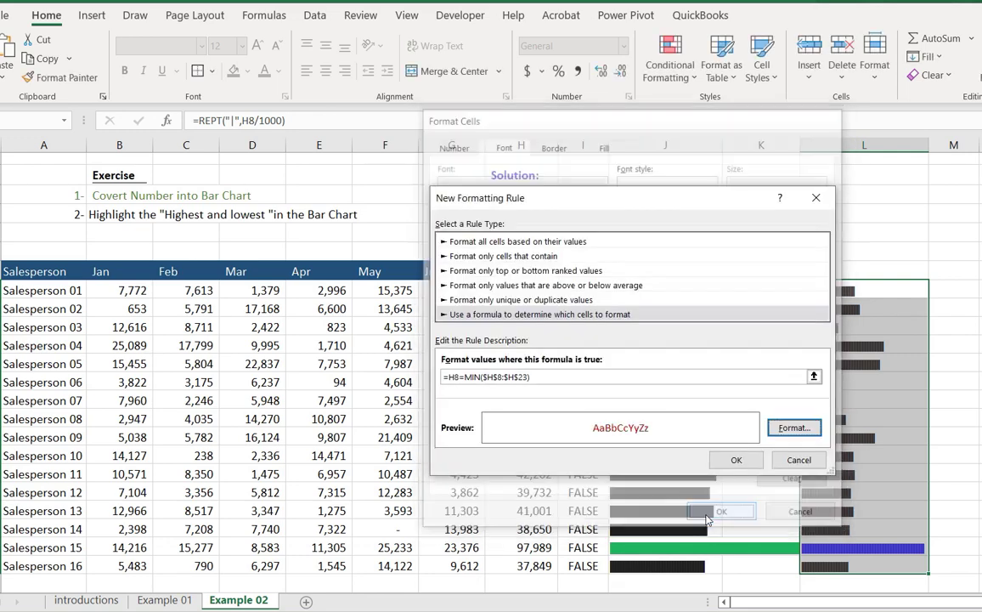
left_click(738, 458)
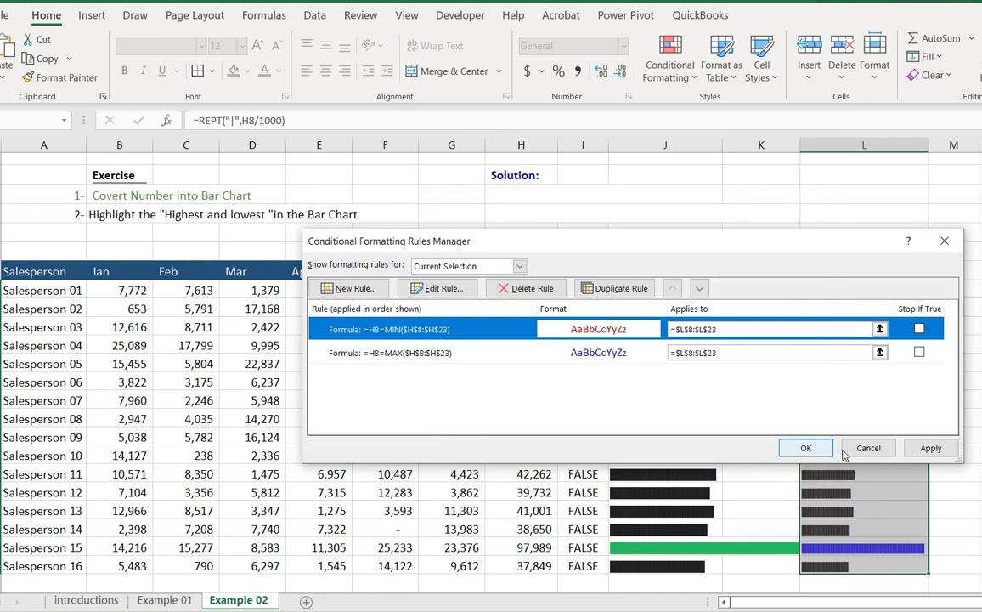
left_click(805, 447)
left_click(798, 419)
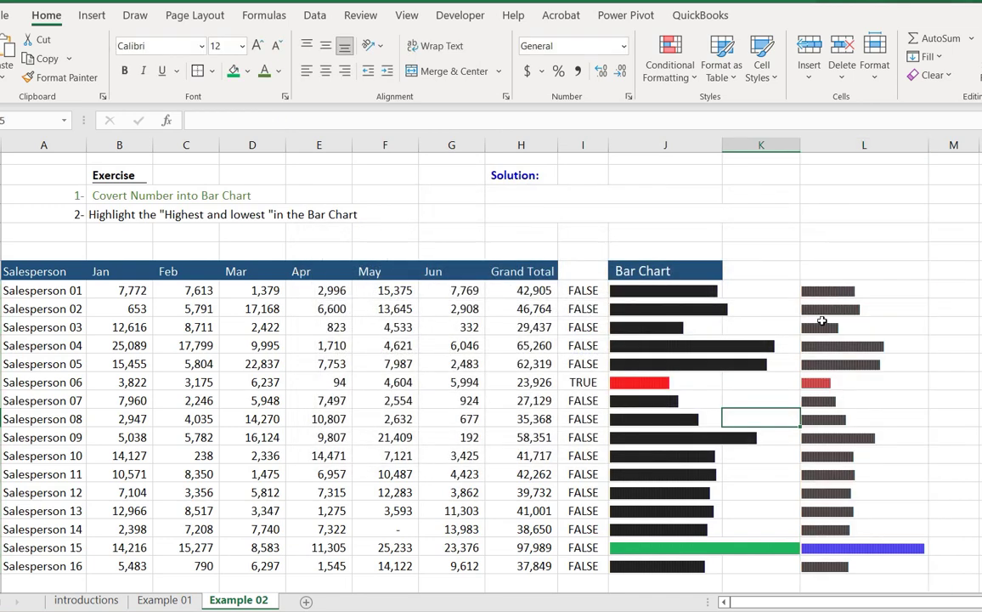
- Change Salesperson 15's Grand Total to 5,000 and check the bar chart formulas
left_click_drag(825, 291, 820, 547)
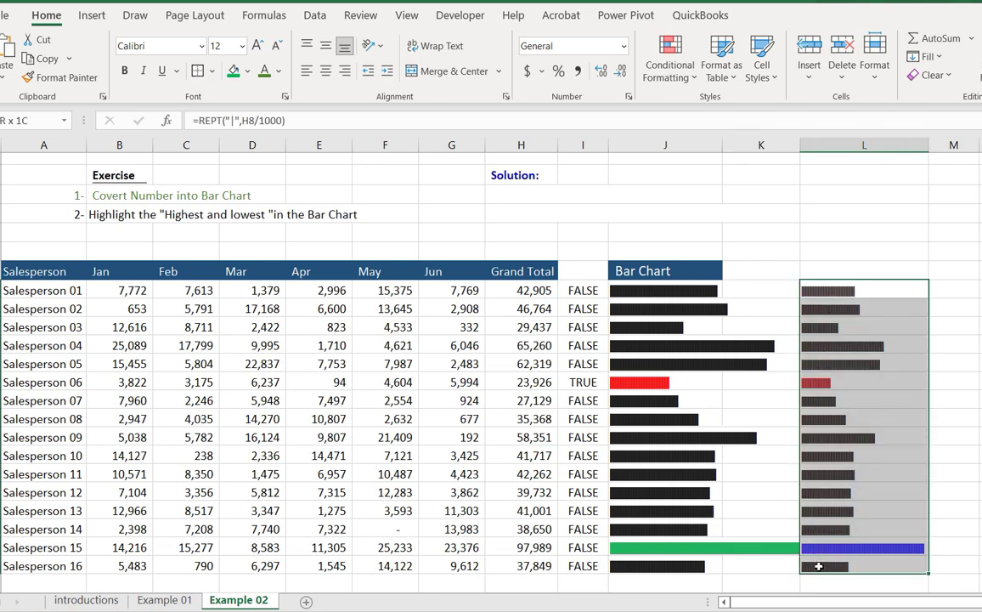
left_click(713, 438)
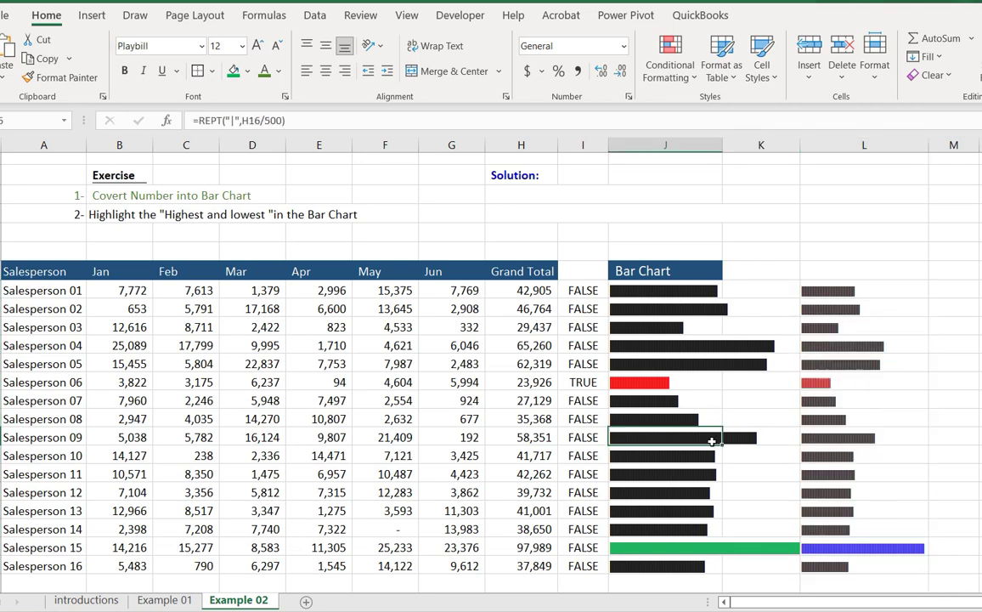
left_click(535, 547)
type("5000")
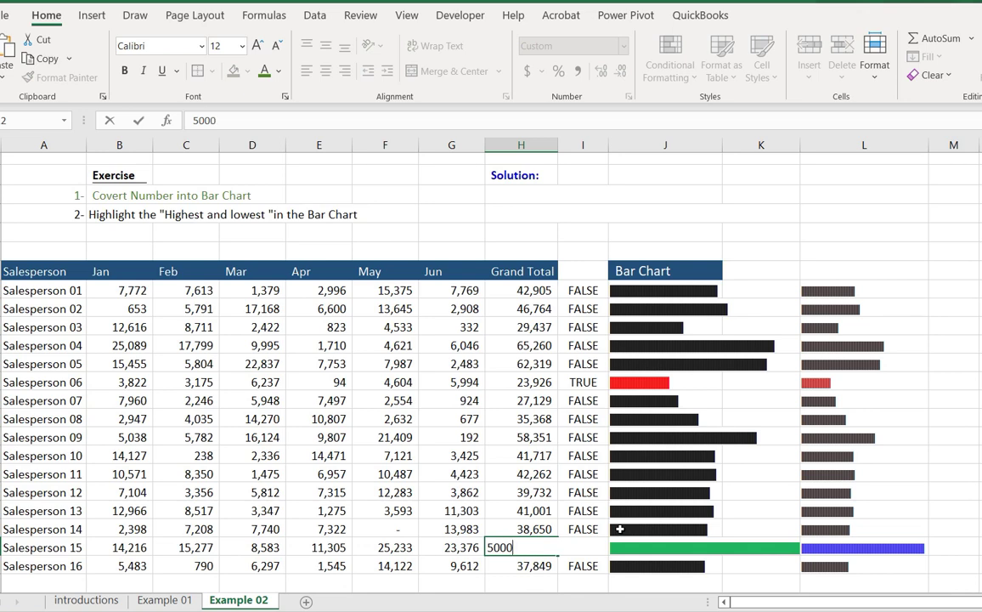
key("Return")
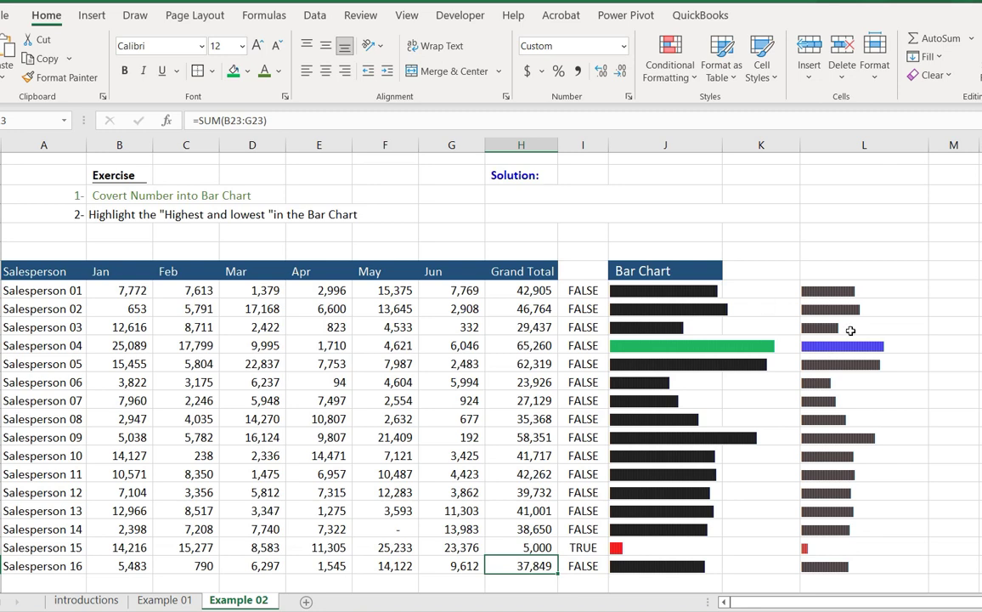
left_click(851, 330)
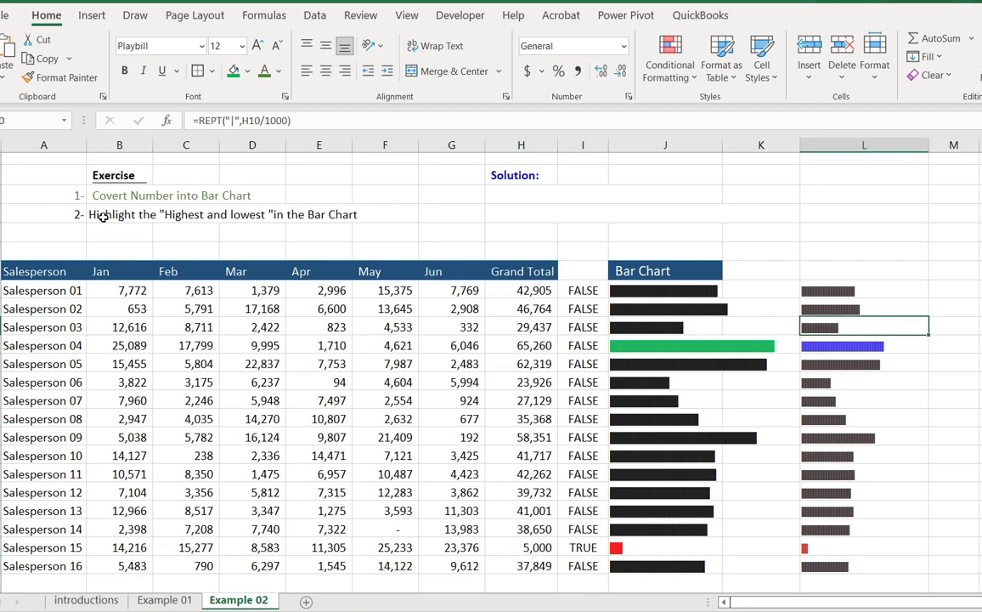
- Colour the REPT and Min & Max solution notes dark blue
left_click(498, 194)
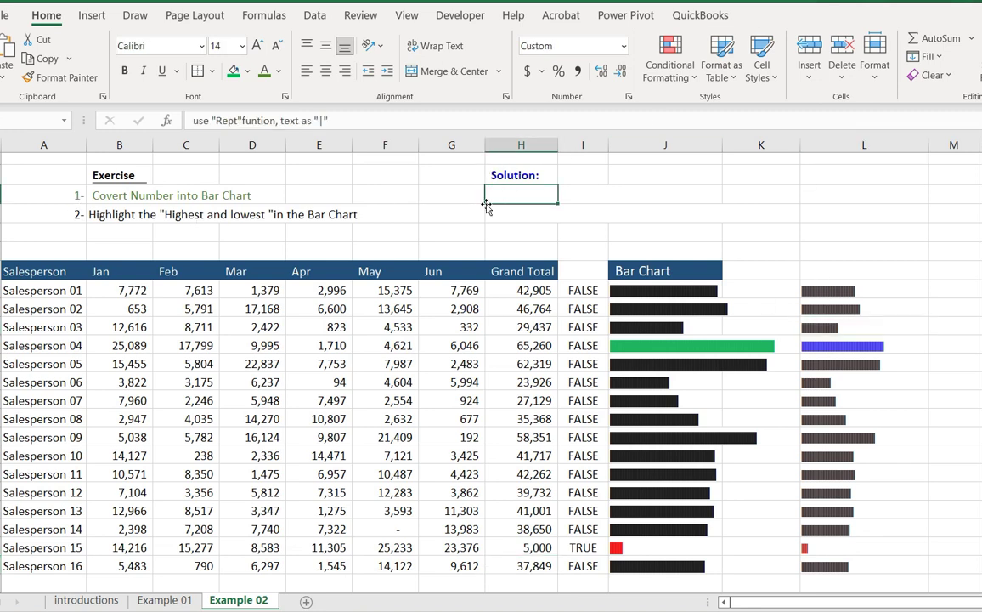
left_click(281, 76)
left_click(275, 289)
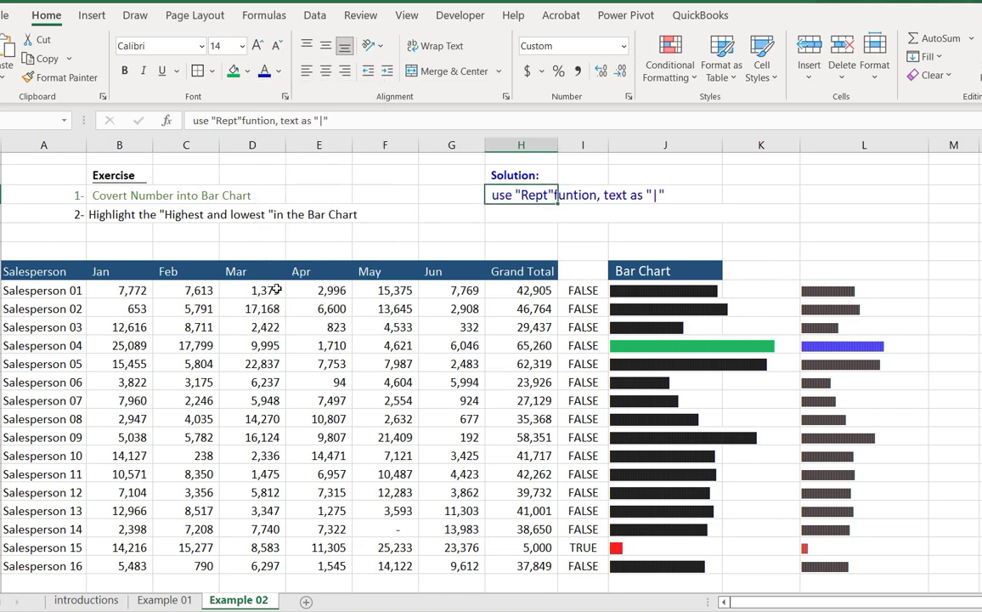
left_click_drag(513, 195, 736, 214)
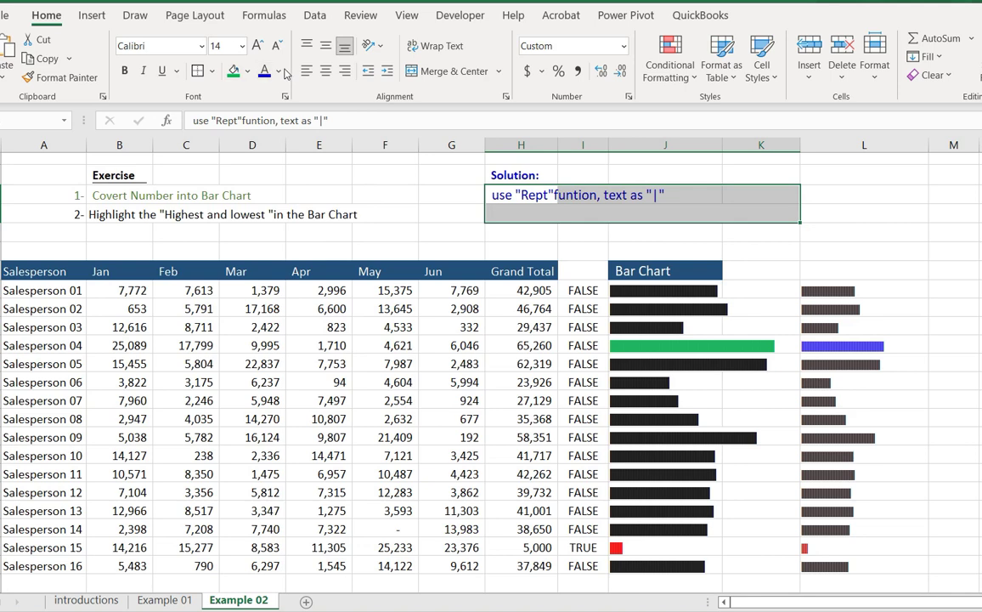
left_click(264, 71)
left_click(514, 232)
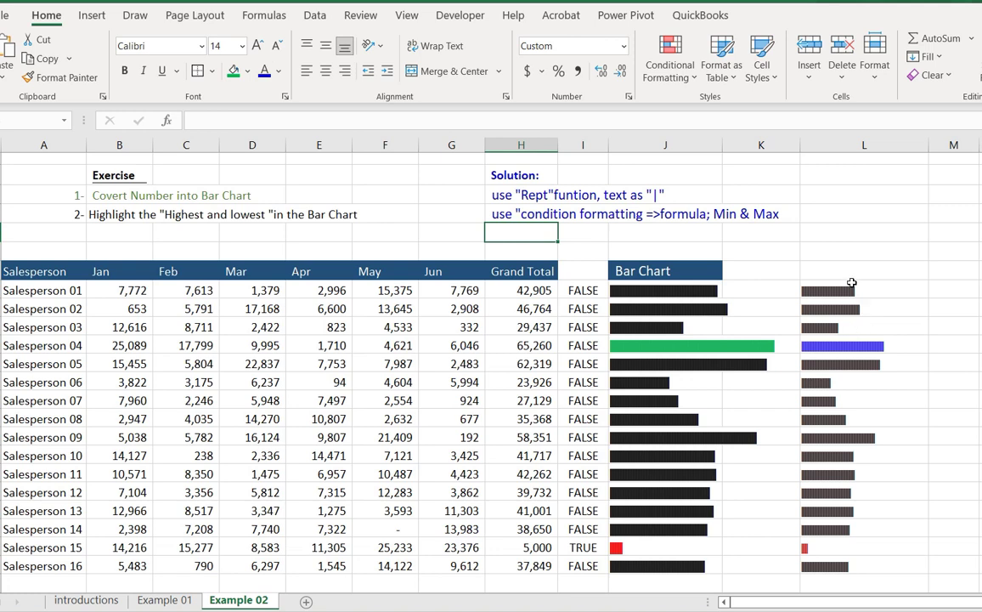
- Review the 'Use Playbill font' note and the top Bar Chart cells
left_click(681, 256)
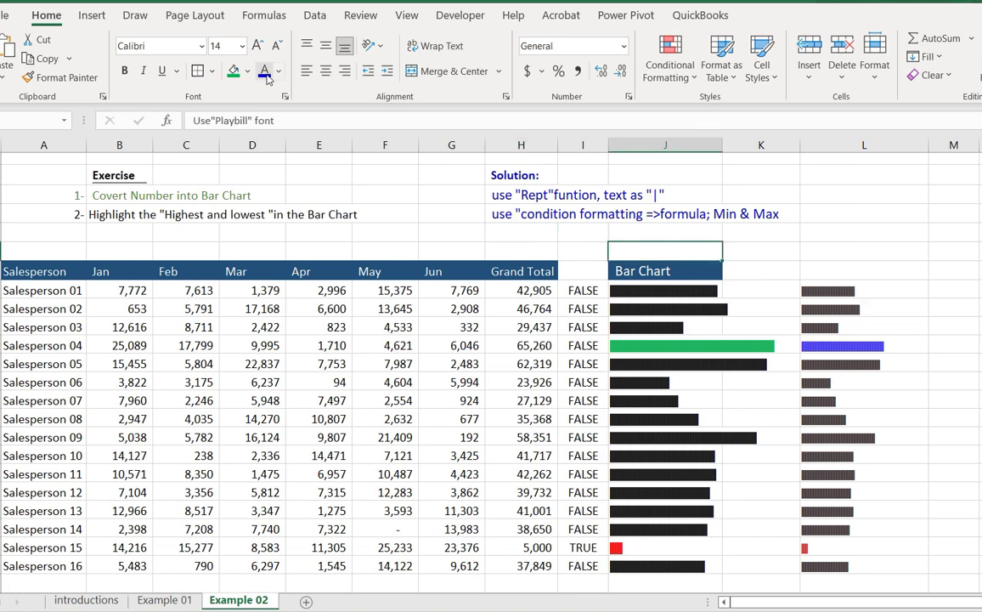
left_click(756, 306)
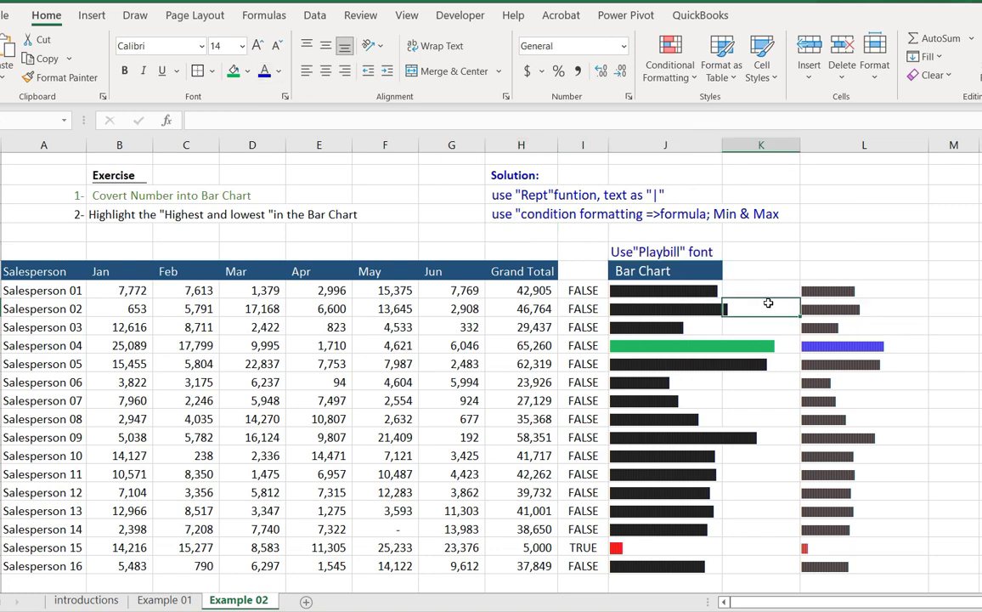
left_click_drag(821, 289, 821, 308)
scroll(695, 286, "down", 2)
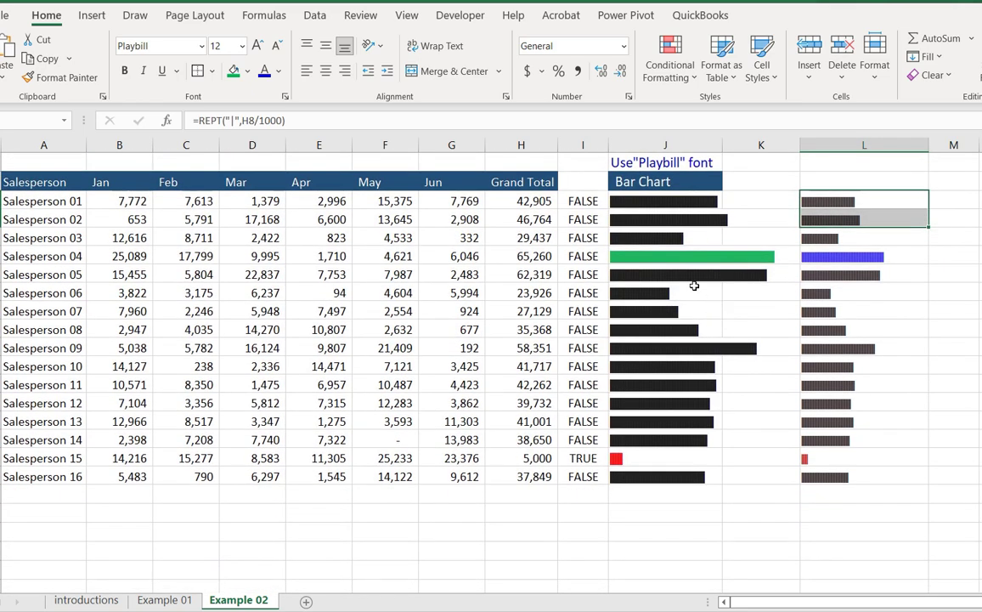